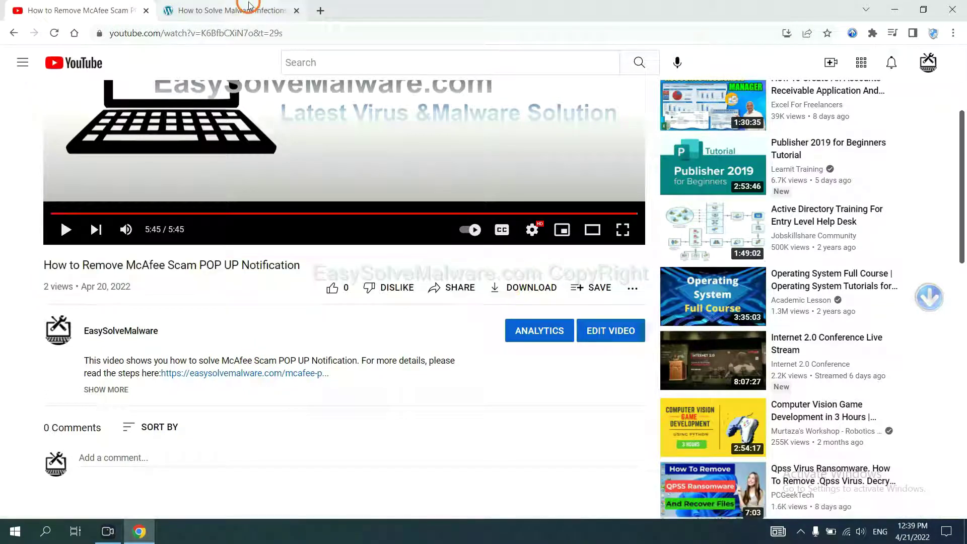
- Download the SpyHunter for Windows installer from the easysolvemalware.com guide and run the .exe
click(234, 10)
scroll(961, 258, down, 3)
scroll(961, 258, down, 2)
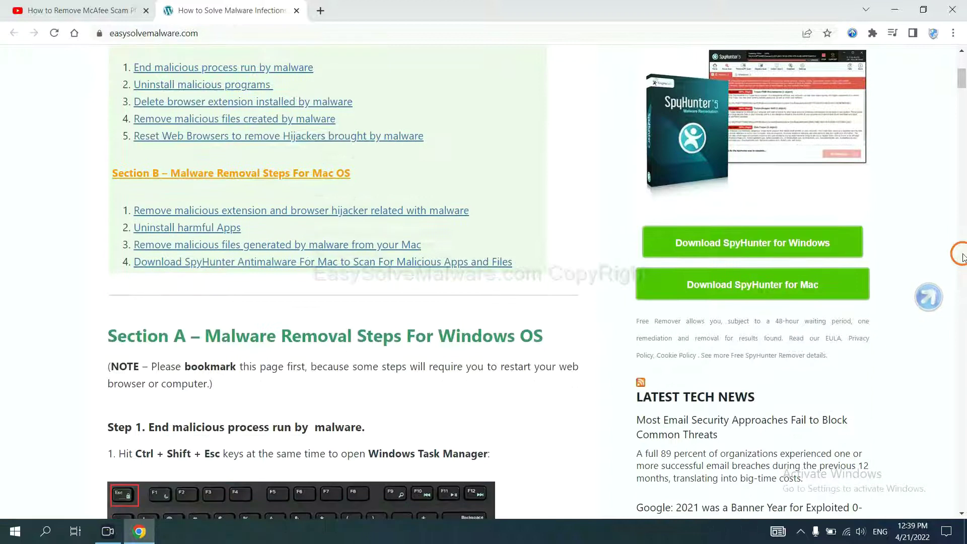
click(820, 240)
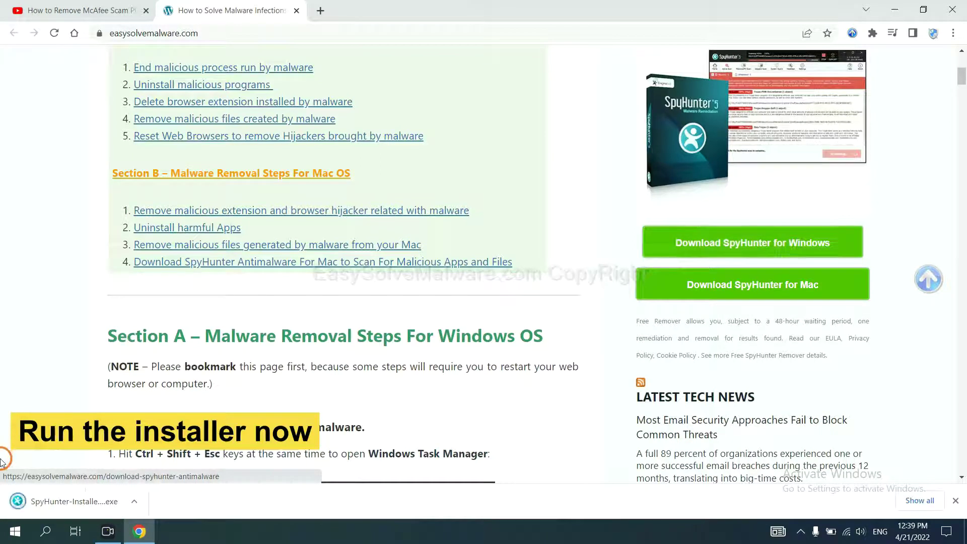
click(62, 501)
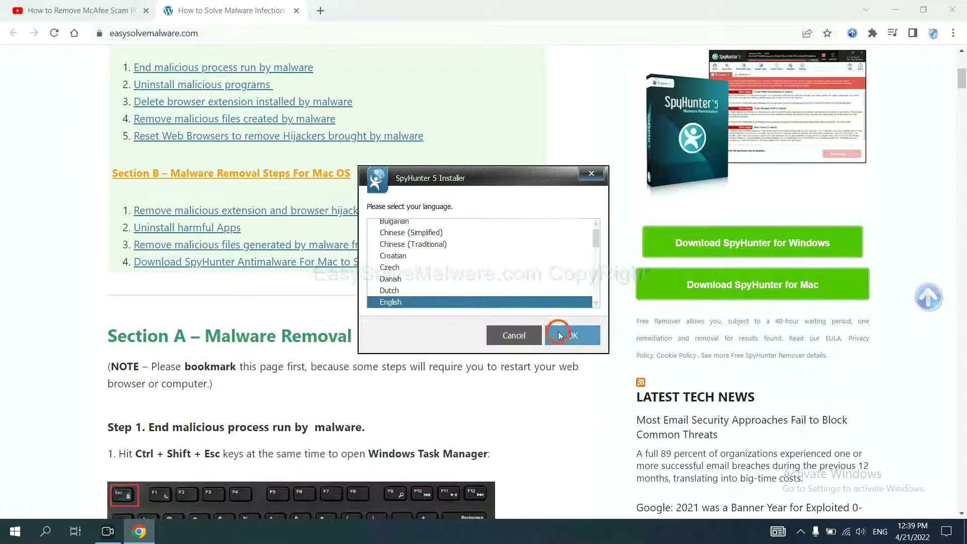
- Install SpyHunter 5 in English, accepting the EULA and Privacy Policy
click(572, 334)
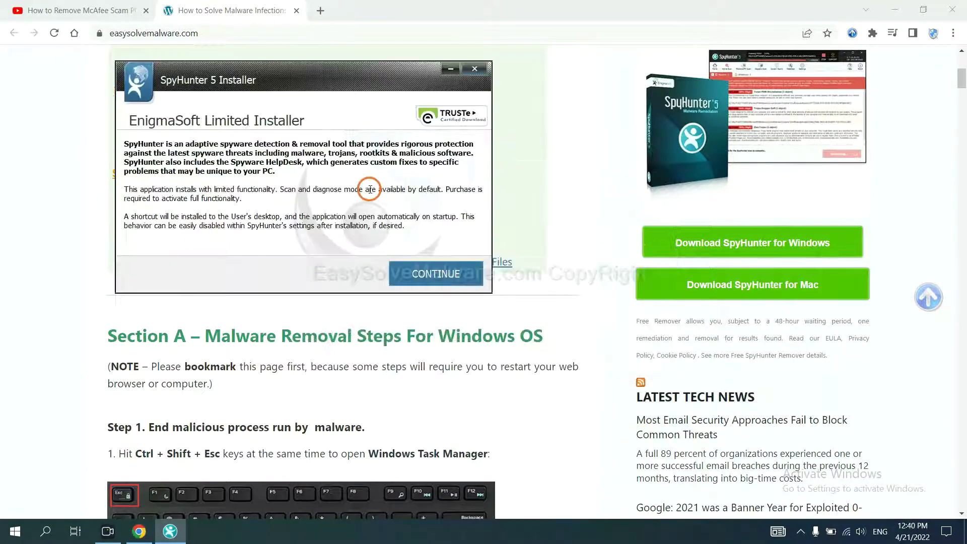
click(433, 275)
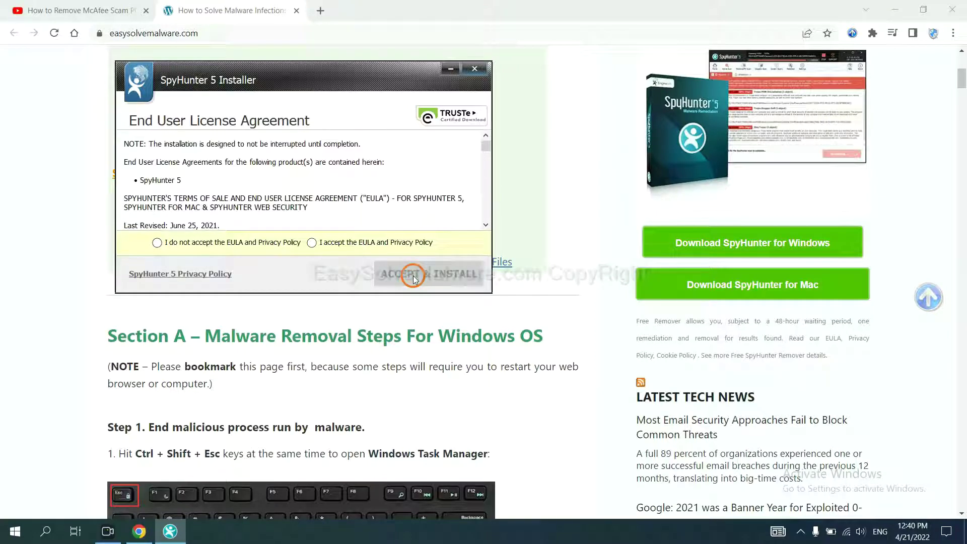
click(311, 242)
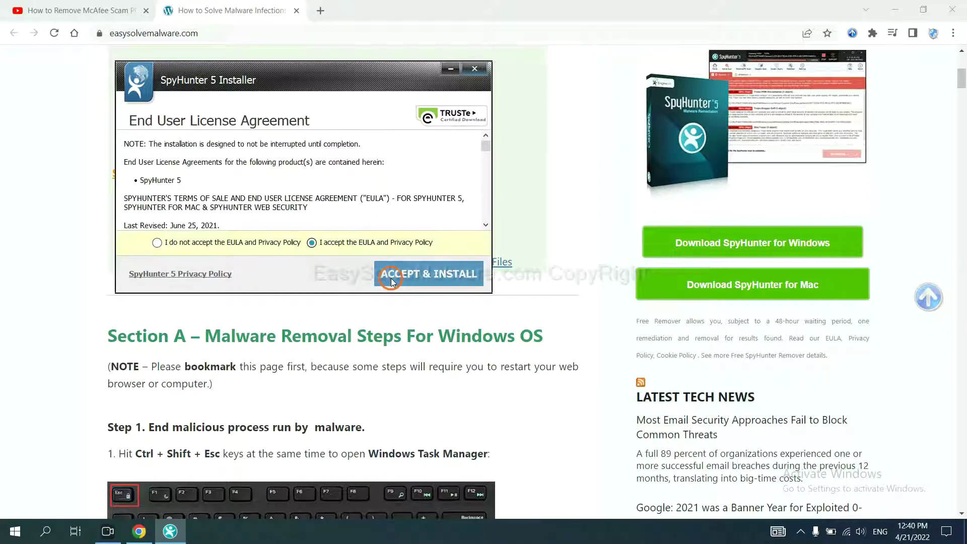
click(391, 279)
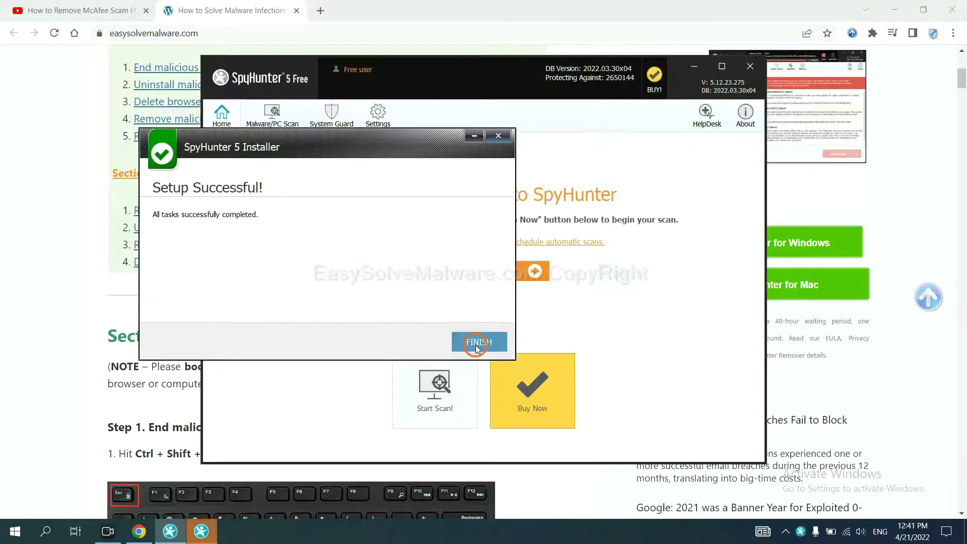
- Finish setup, run a SpyHunter scan, and continue past the flagged remove360.bat object
click(475, 342)
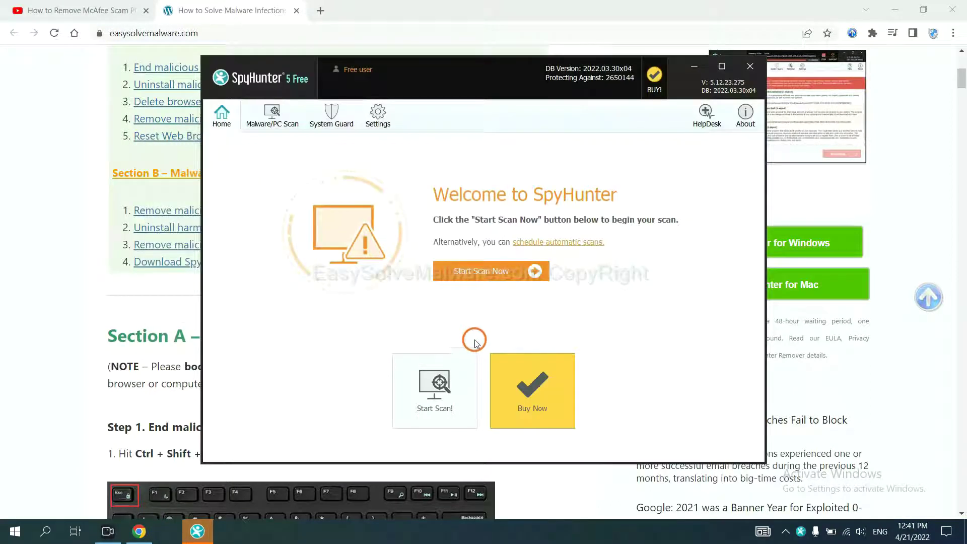
click(476, 273)
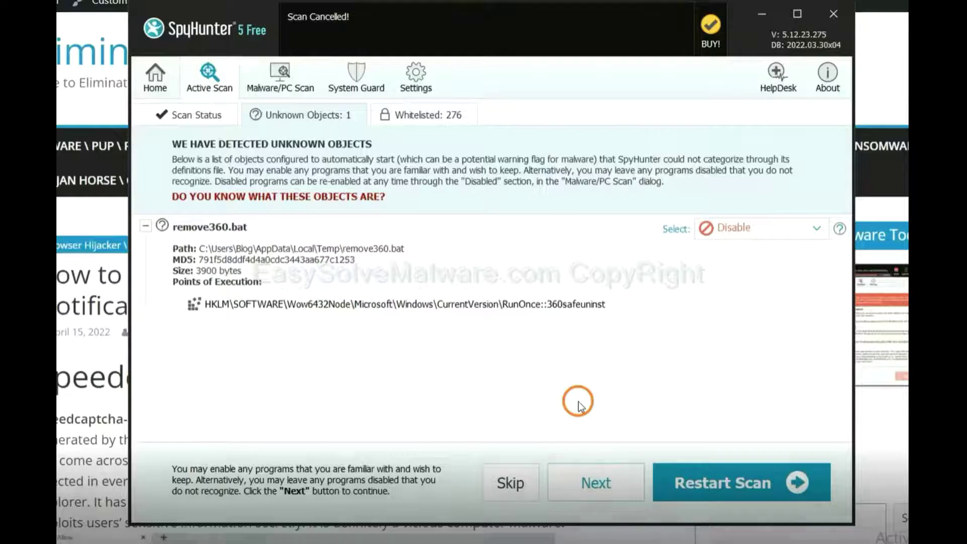
click(595, 483)
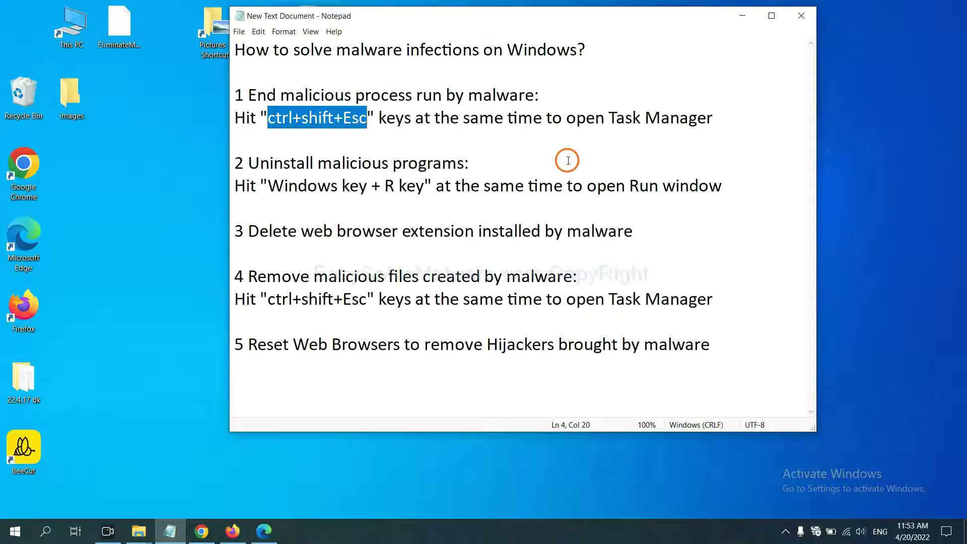
click(352, 119)
drag(367, 119, 269, 119)
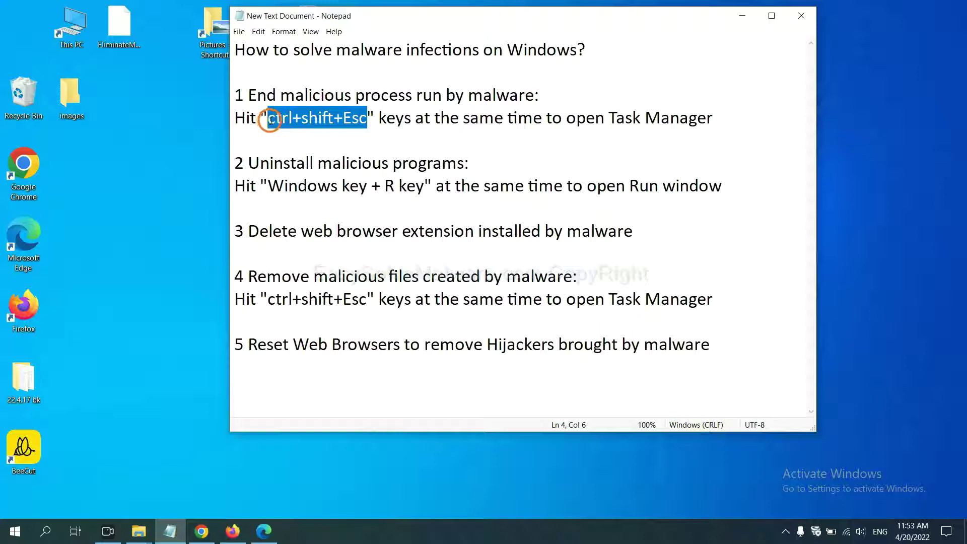
key(ctrl+shift+Escape)
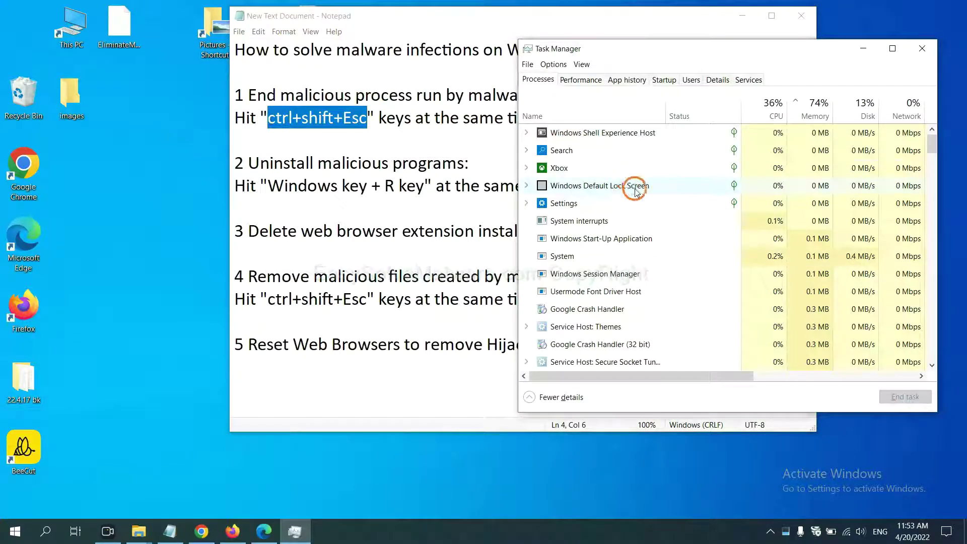
click(646, 253)
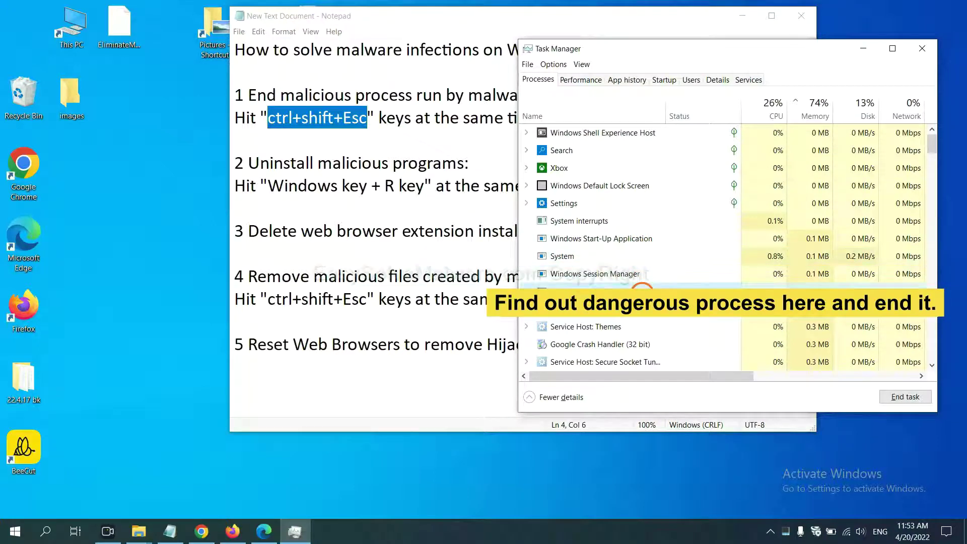
click(642, 291)
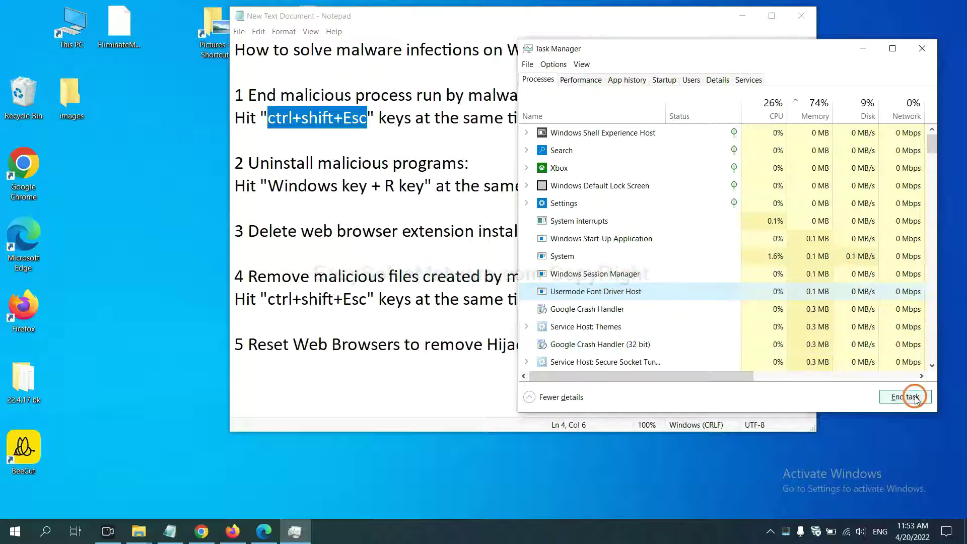
click(918, 50)
click(240, 208)
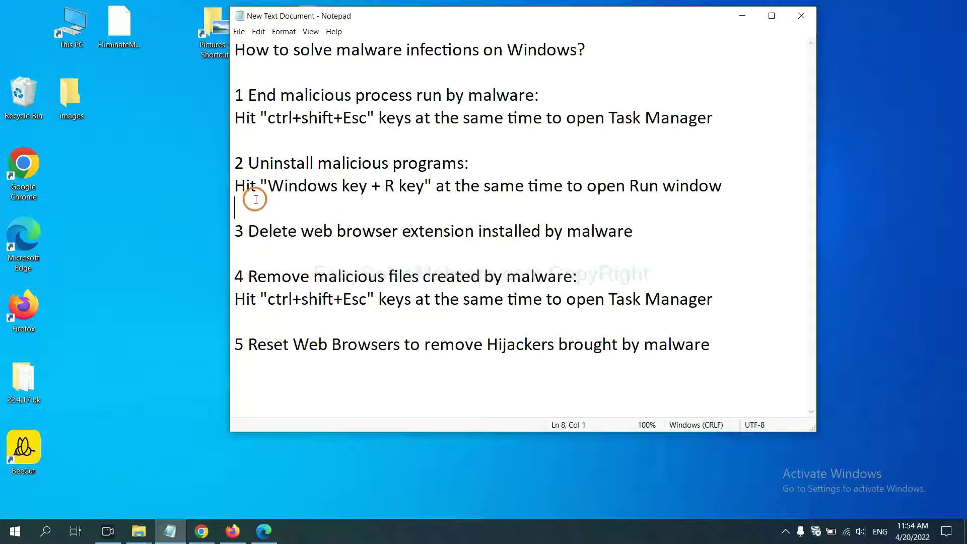
- Run 'control panel' from the Win+R Run dialog placed beside the notes
drag(268, 188, 420, 196)
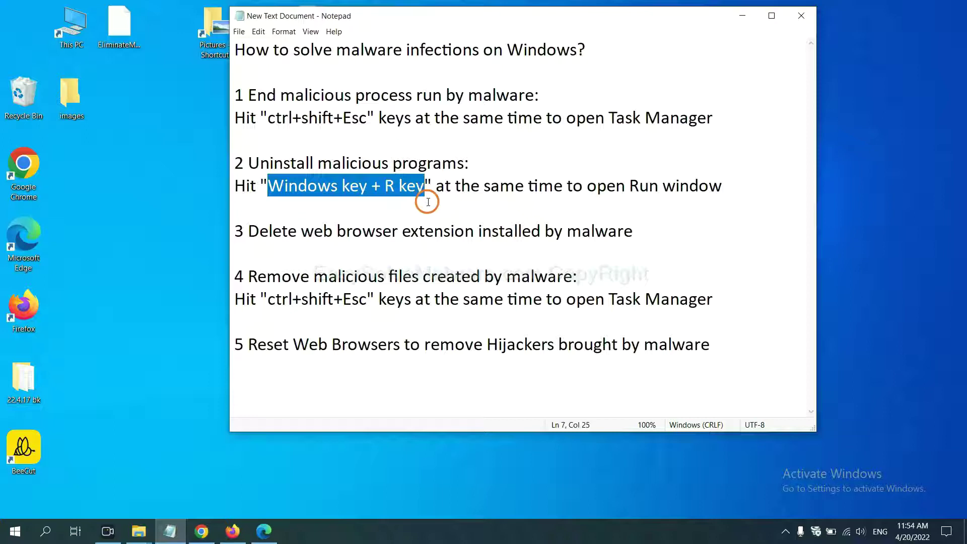
key(super+r)
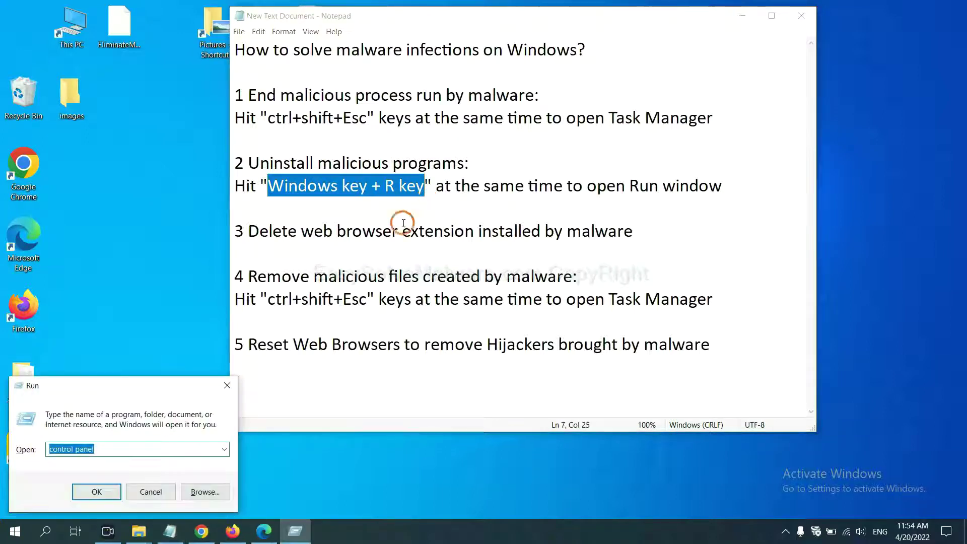
drag(106, 394, 738, 167)
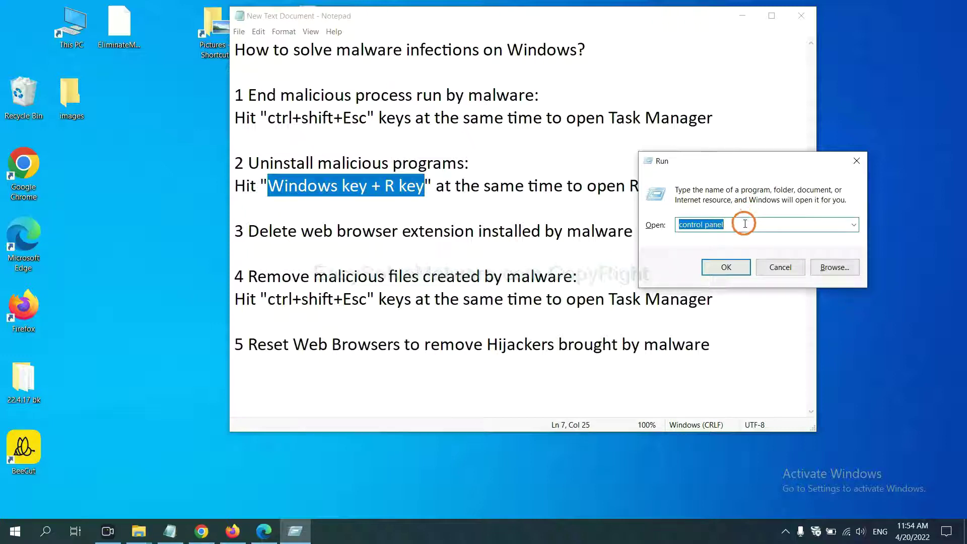
click(745, 225)
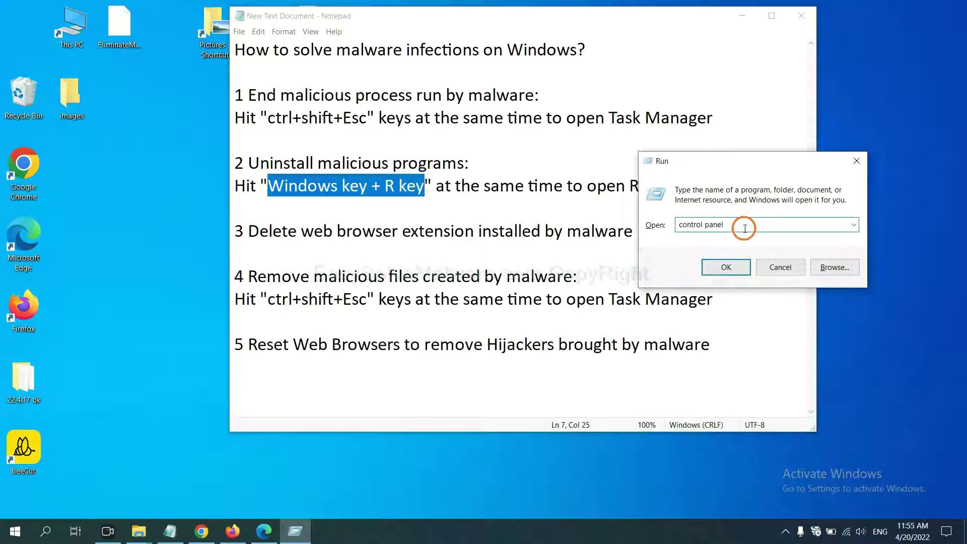
double_click(689, 225)
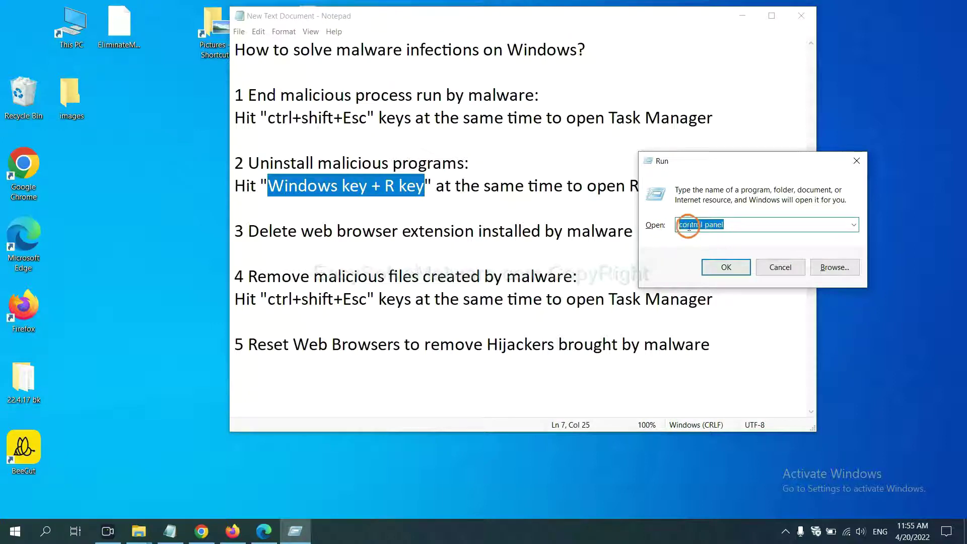
click(725, 267)
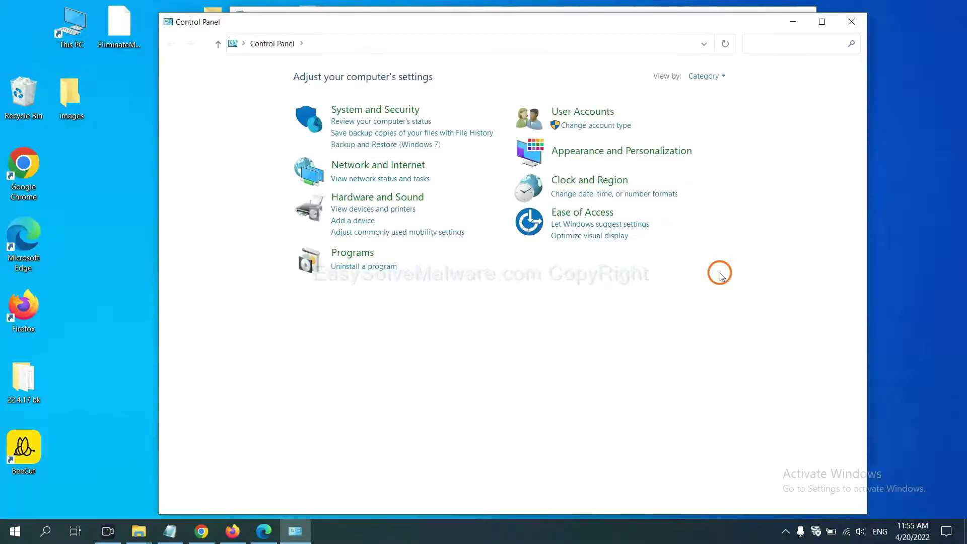
- Check the installed programs list, select Xiph.Org Open Codecs, then close Programs and Features
click(381, 269)
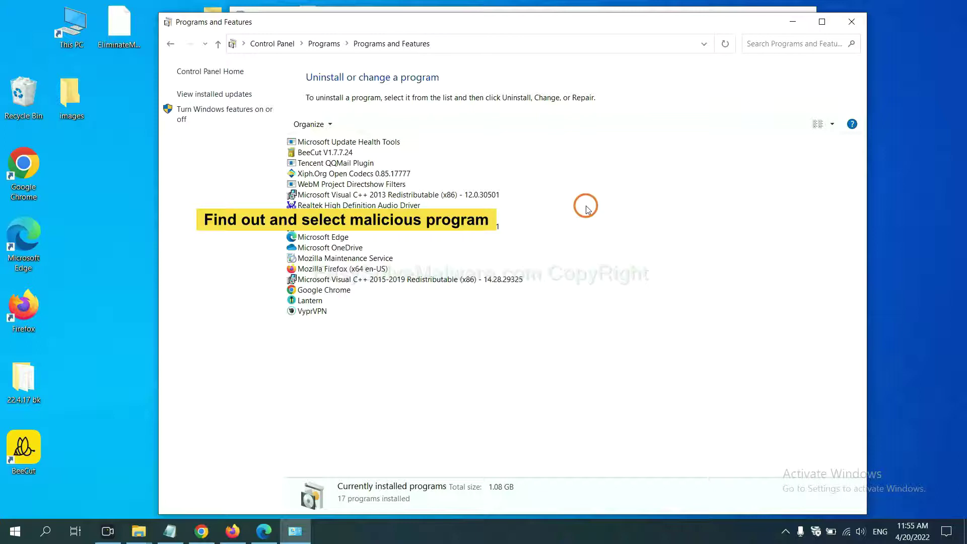
click(379, 172)
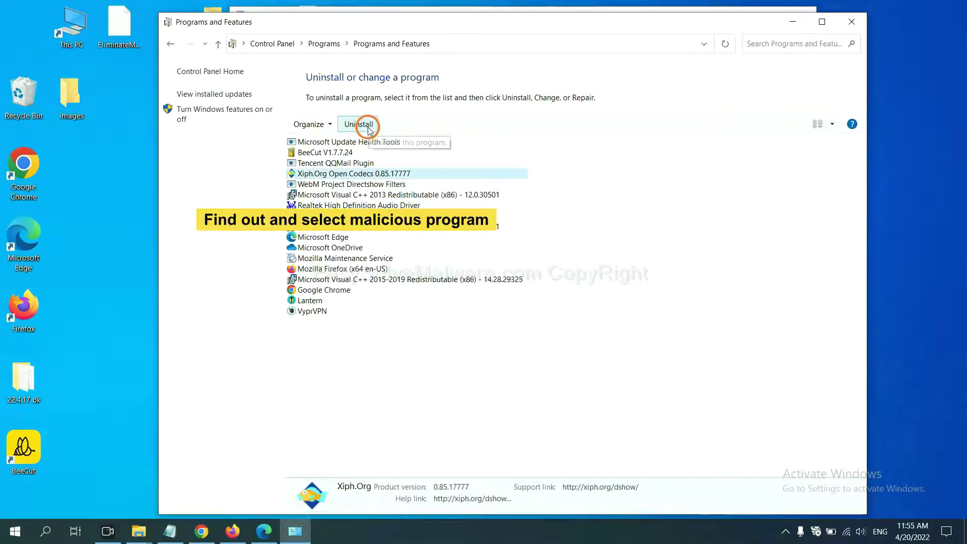
click(861, 26)
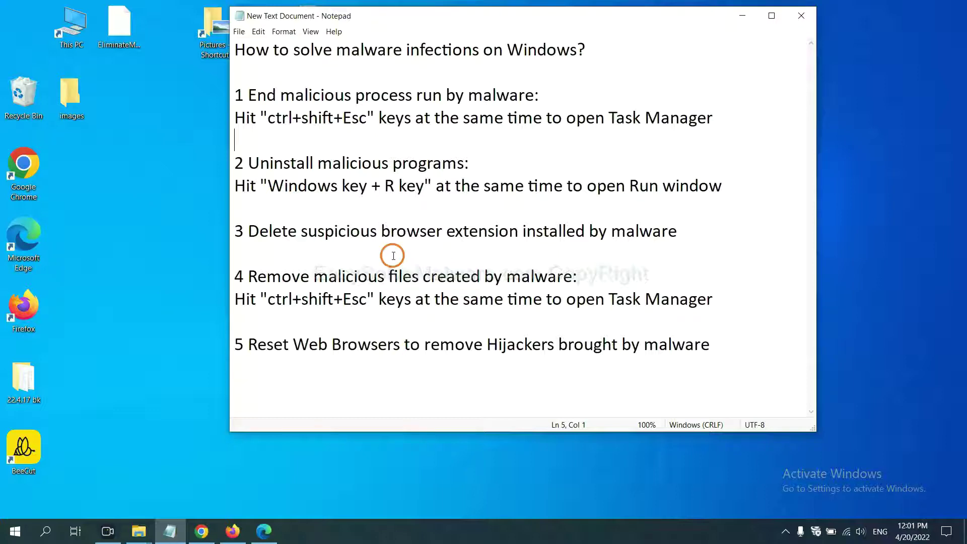
- Bring up Chrome and open chrome://extensions through More tools
click(202, 531)
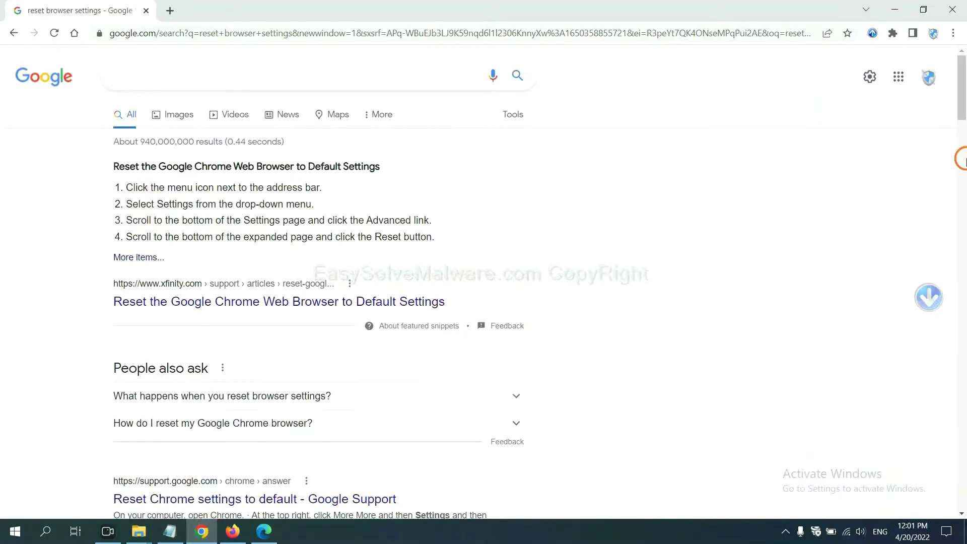
click(953, 34)
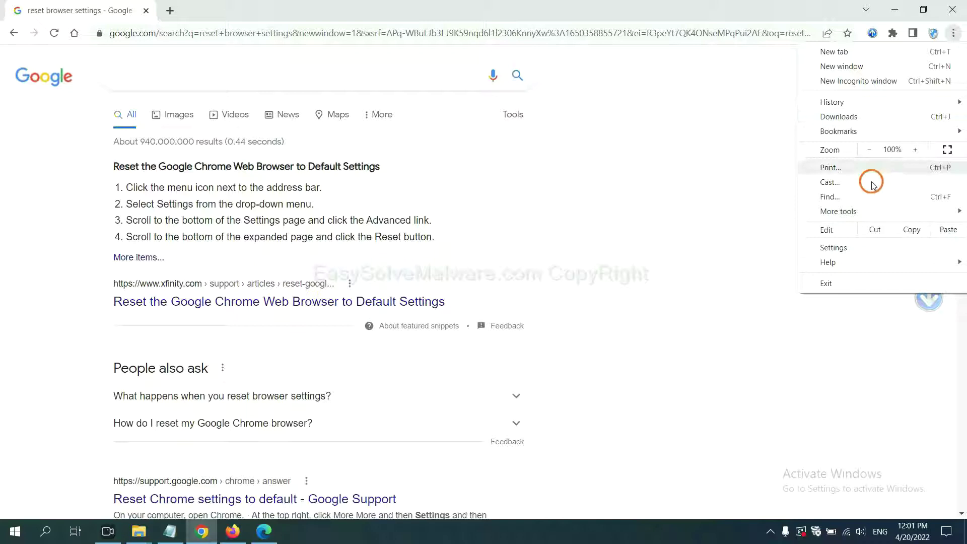
mouse_move(838, 212)
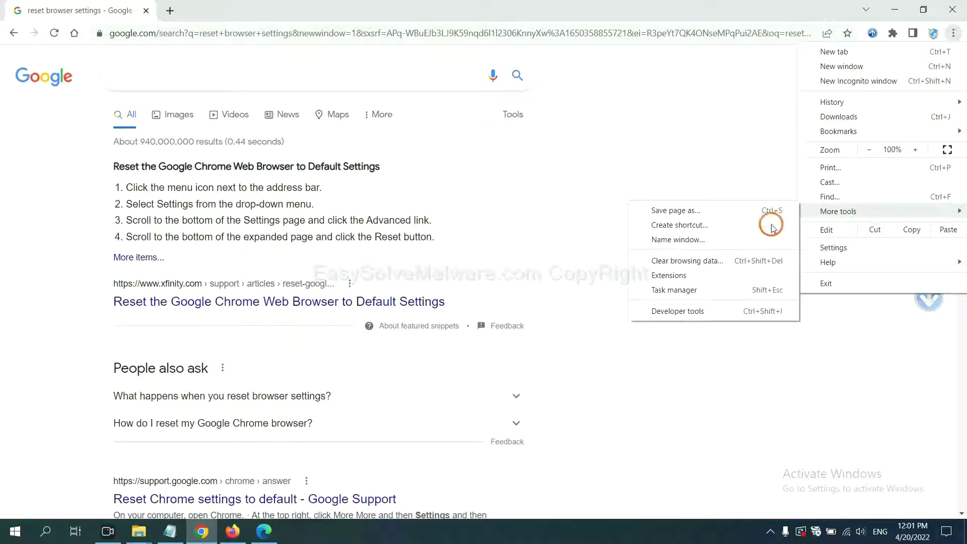
click(711, 273)
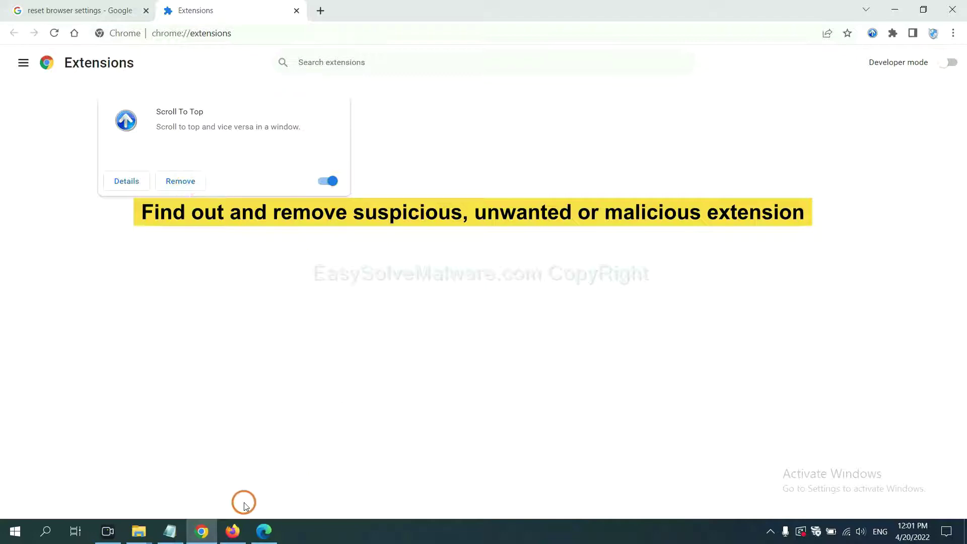
- Check the GIPHY for Firefox extension's options in Firefox's add-ons manager, then switch to Edge
click(233, 530)
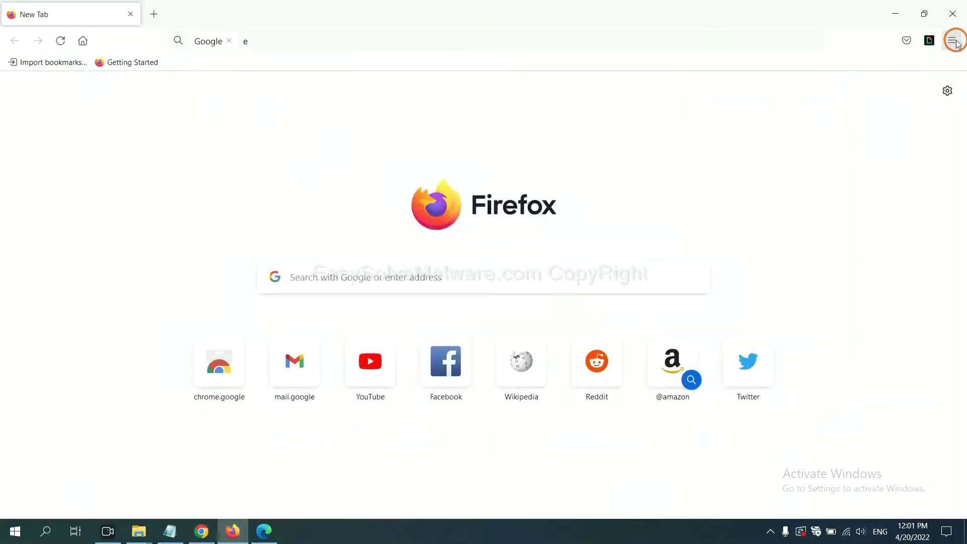
click(951, 40)
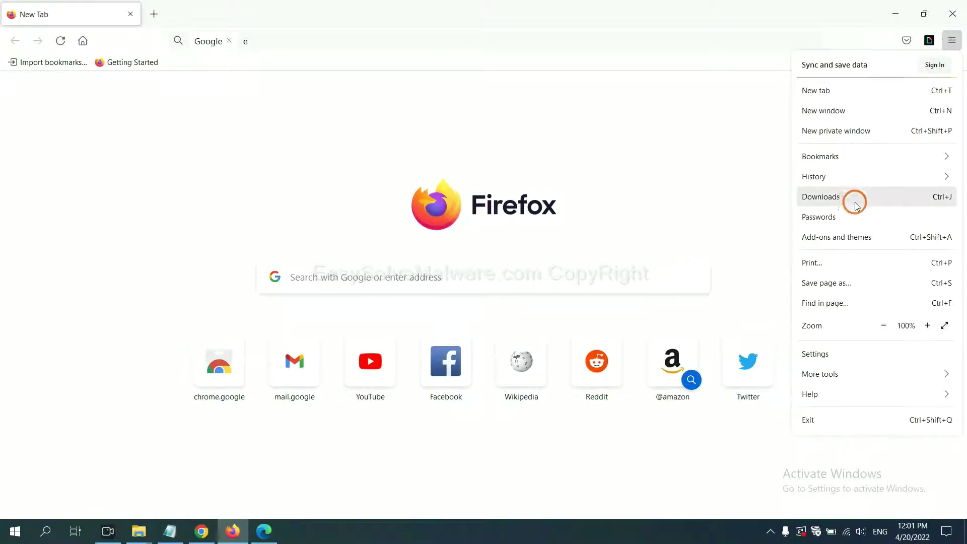
click(844, 241)
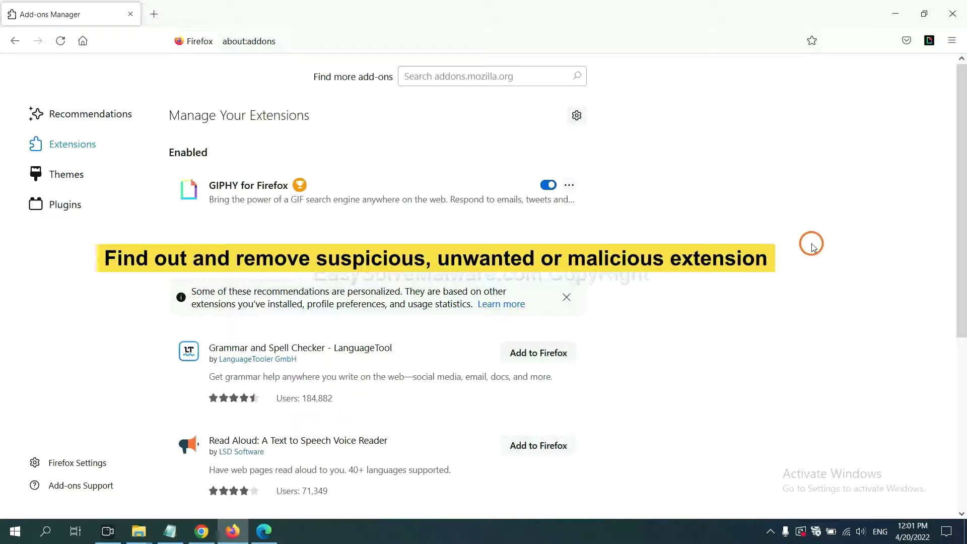
click(570, 185)
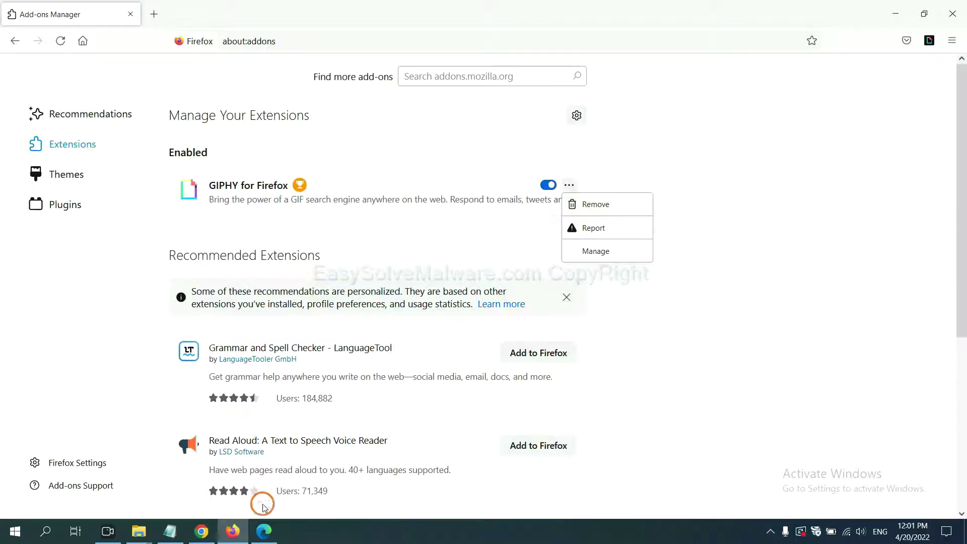
click(263, 532)
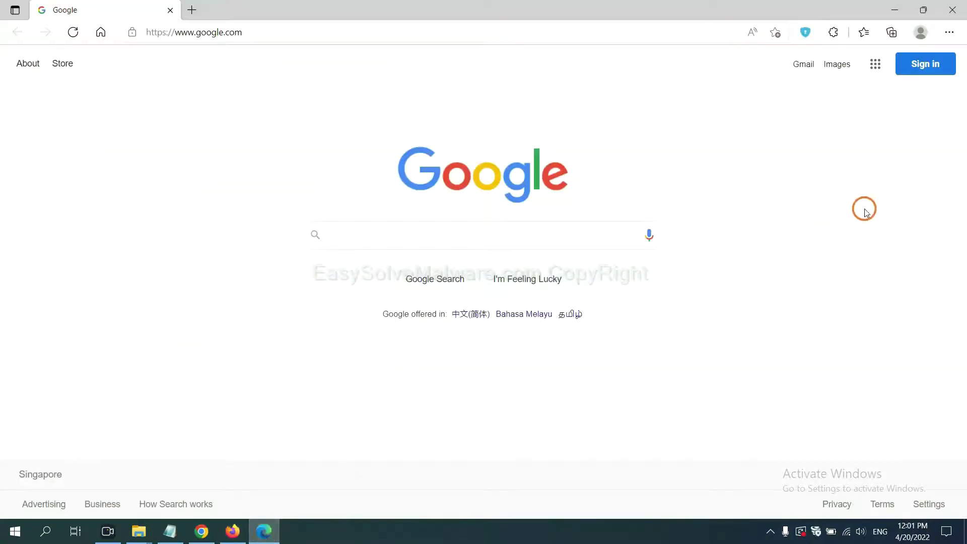
- Remove the ArcVpn Free Fast VPN Proxy extension from Edge and minimize the browser
click(948, 33)
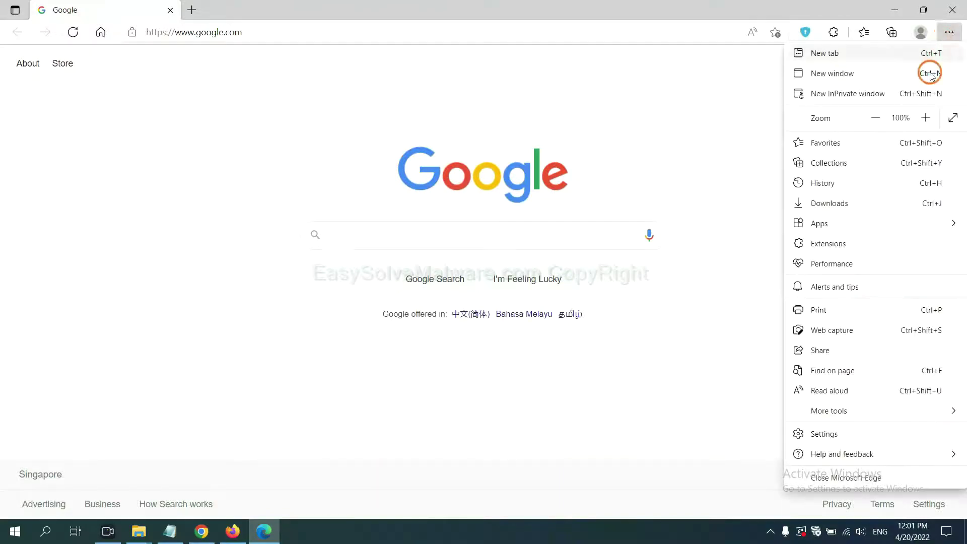
right_click(833, 243)
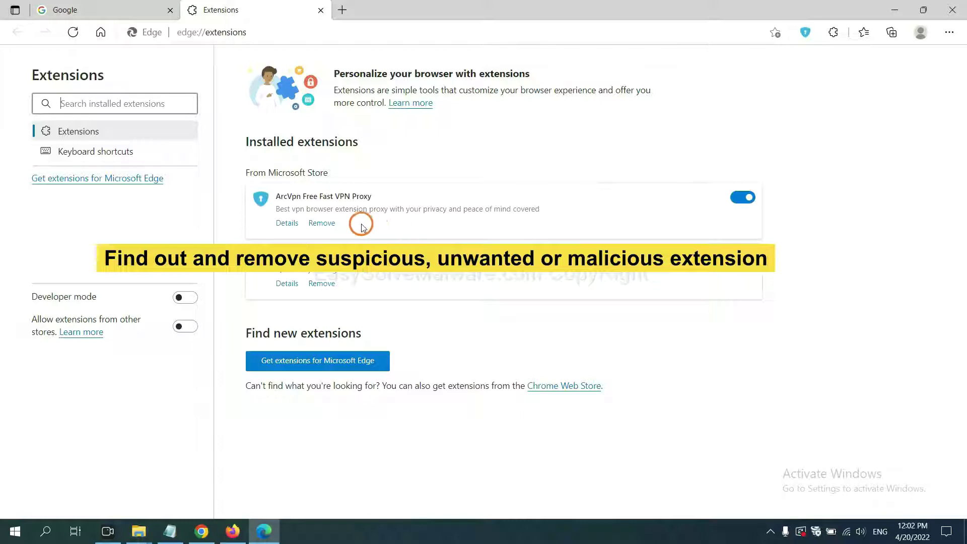
click(322, 223)
click(730, 121)
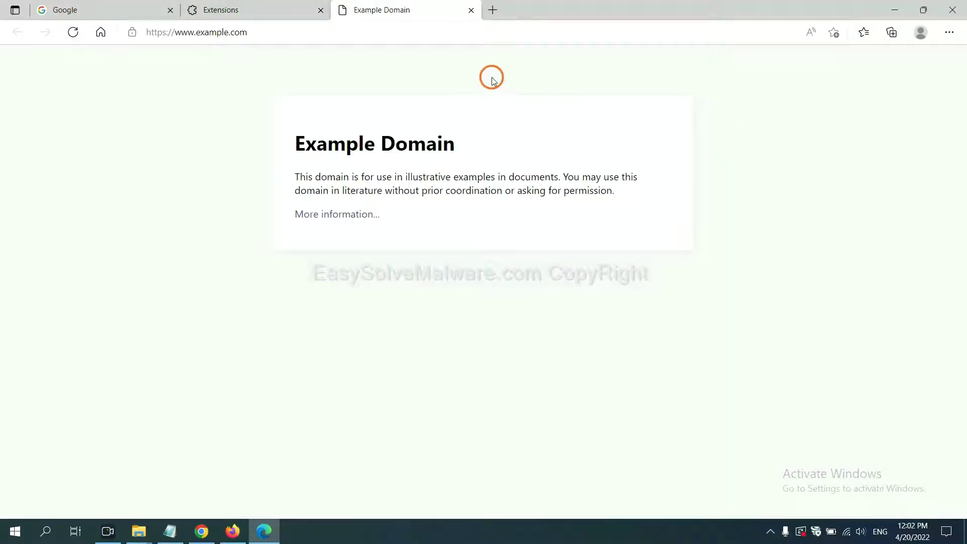
click(963, 538)
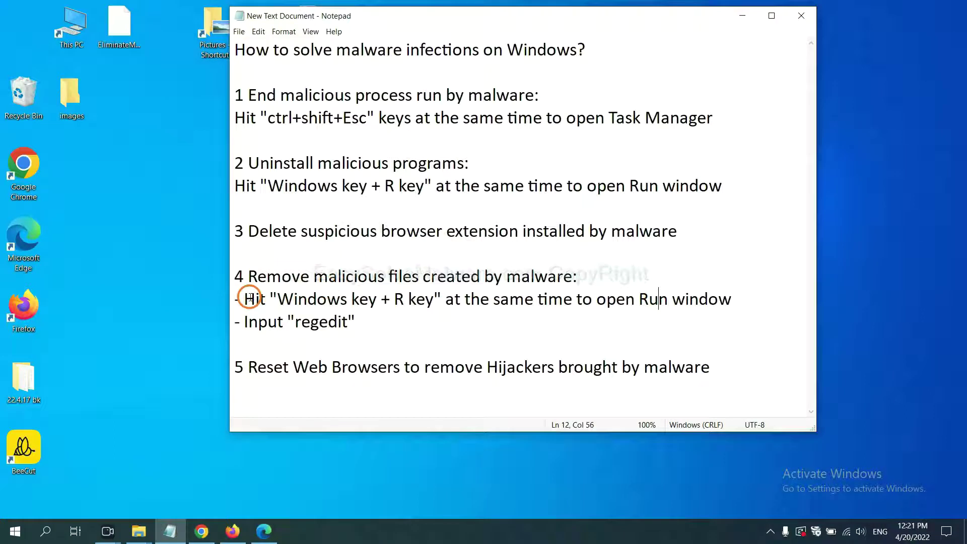
- Read the notes' step 4 lines and place the Run dialog holding regedit beside Notepad
drag(244, 298, 548, 313)
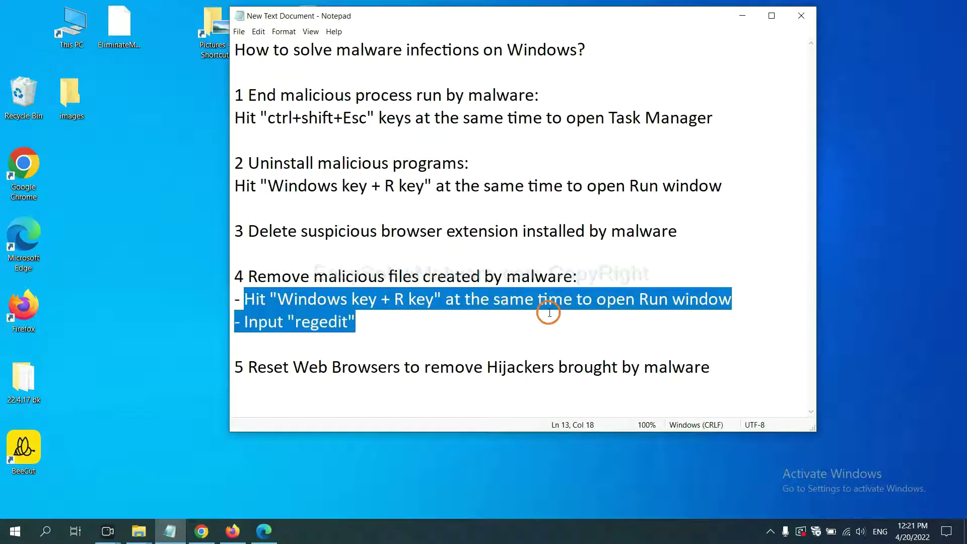
click(561, 302)
key(super+r)
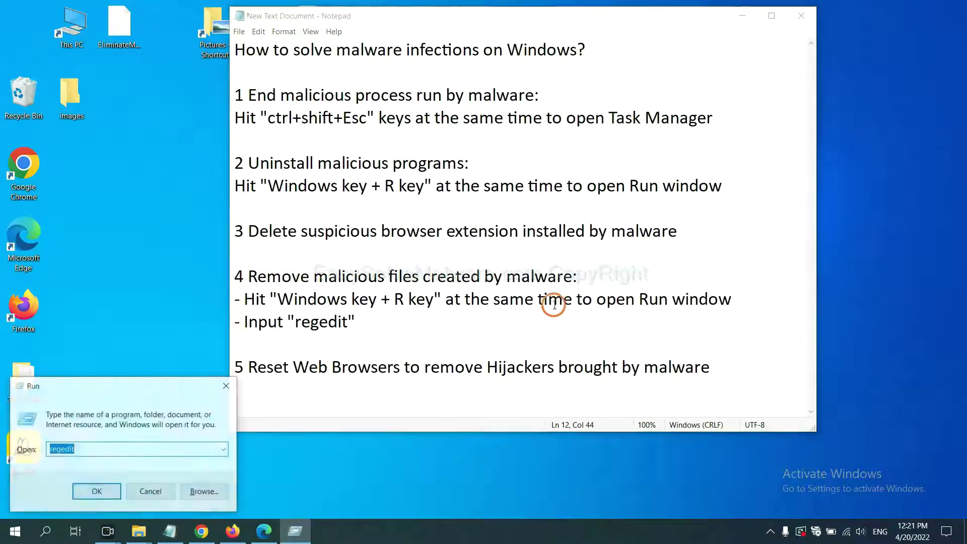
drag(203, 405, 769, 201)
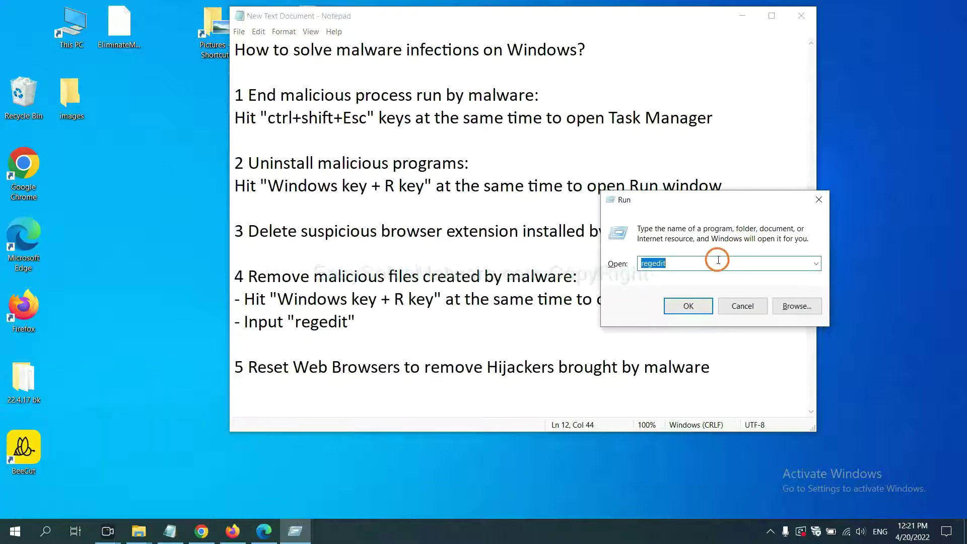
click(710, 263)
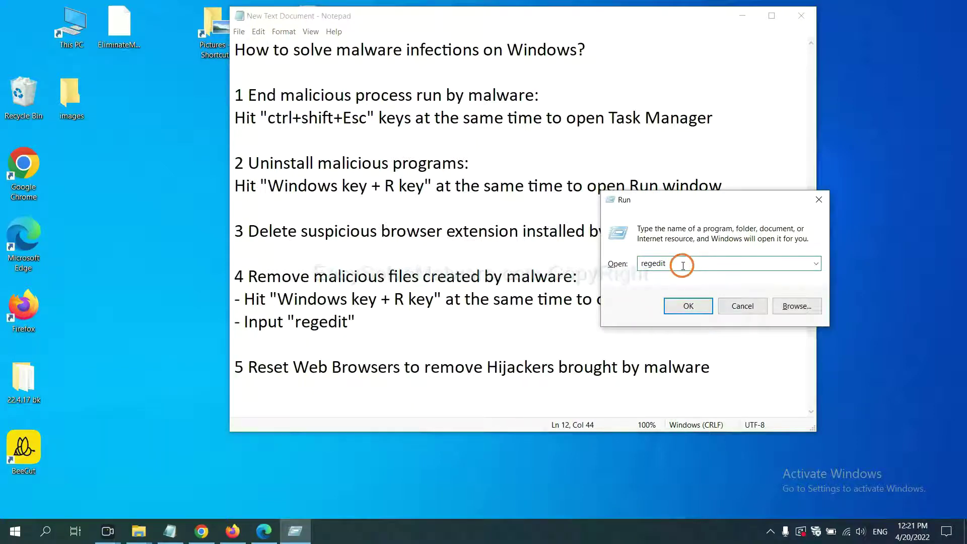
- Launch regedit and use Edit > Find to search for 'beecut'
click(688, 306)
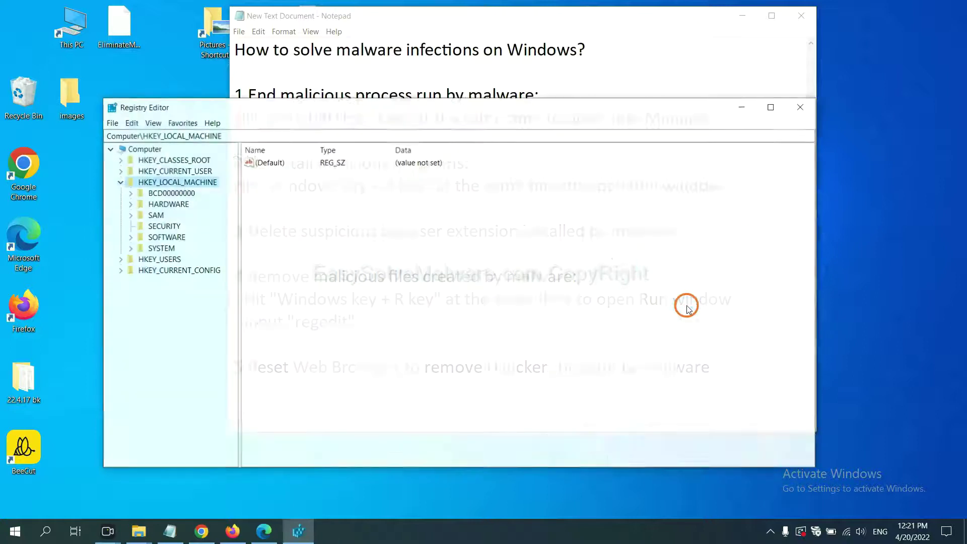
click(133, 123)
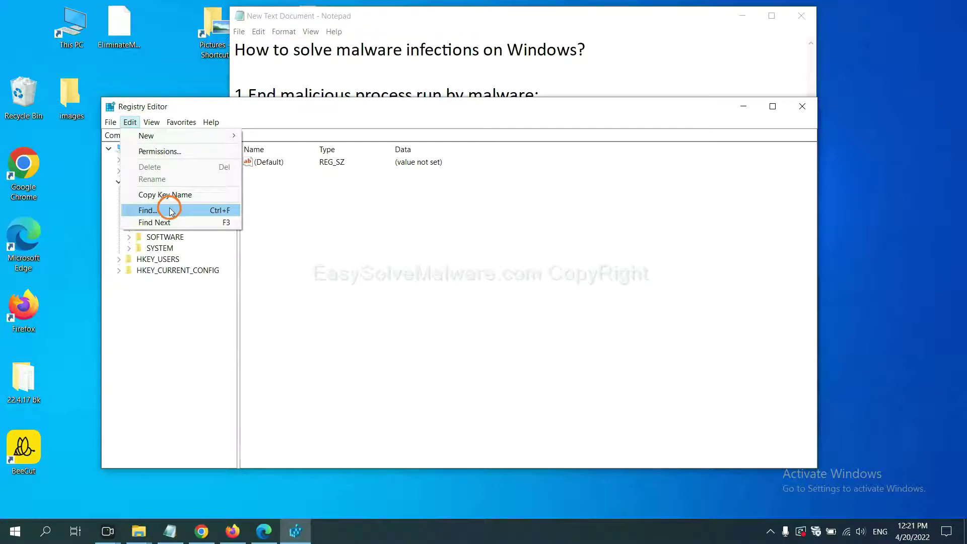
click(170, 211)
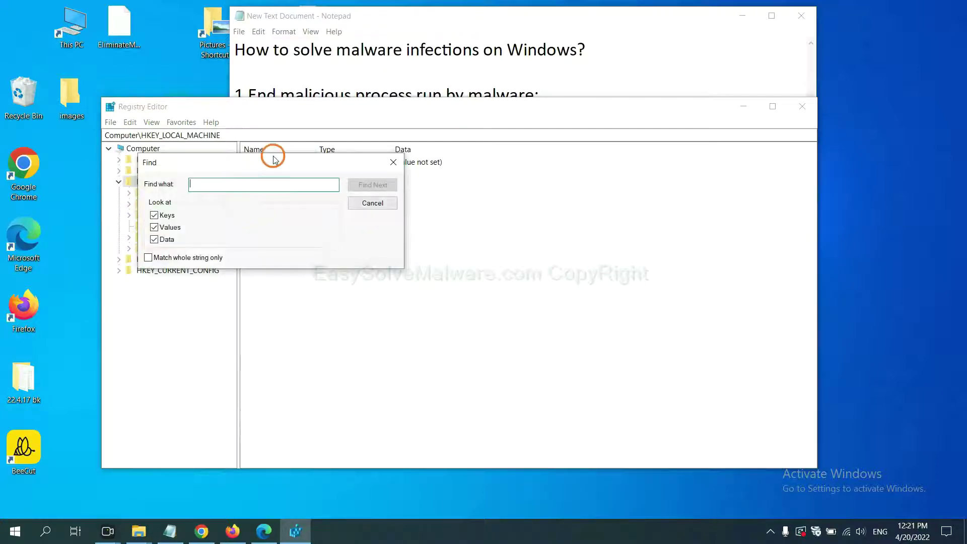
drag(291, 164, 385, 188)
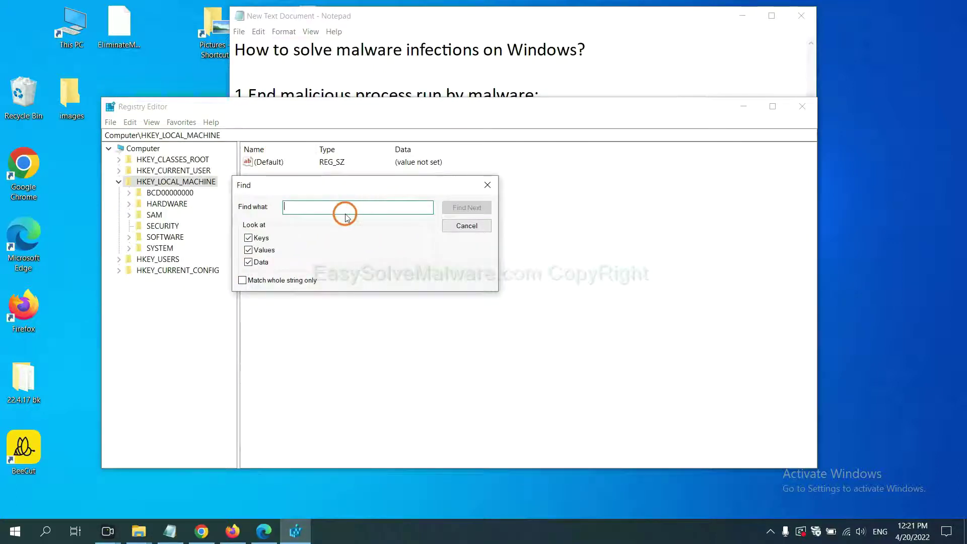
click(348, 211)
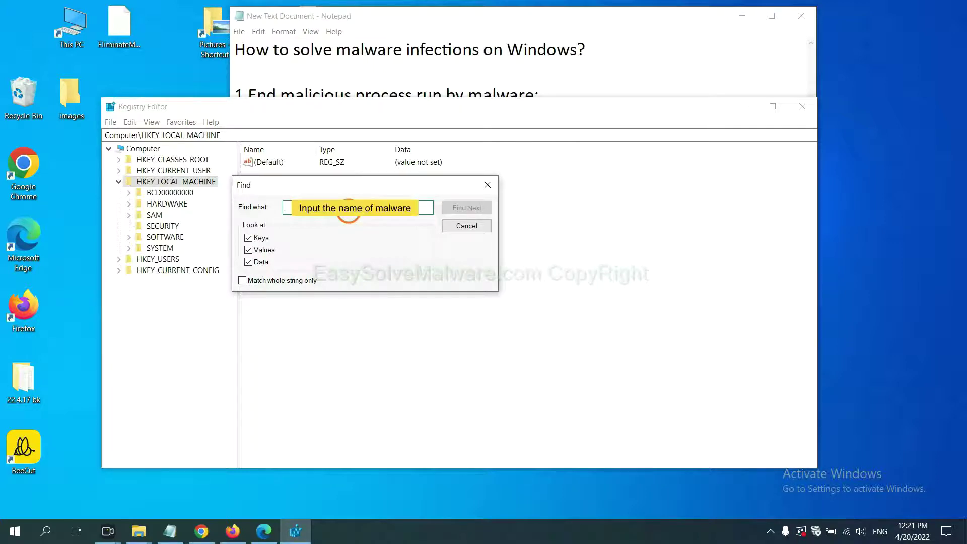
text(be)
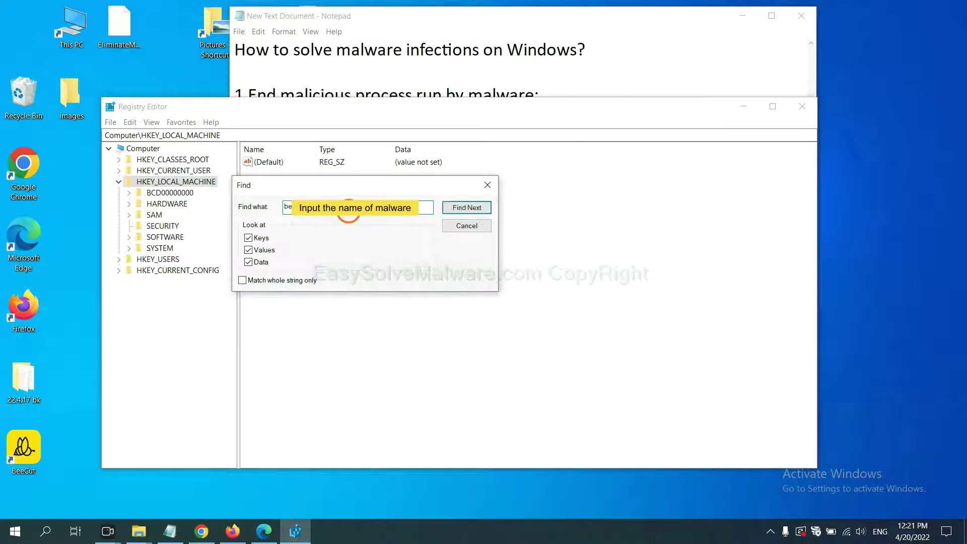
text(ecut)
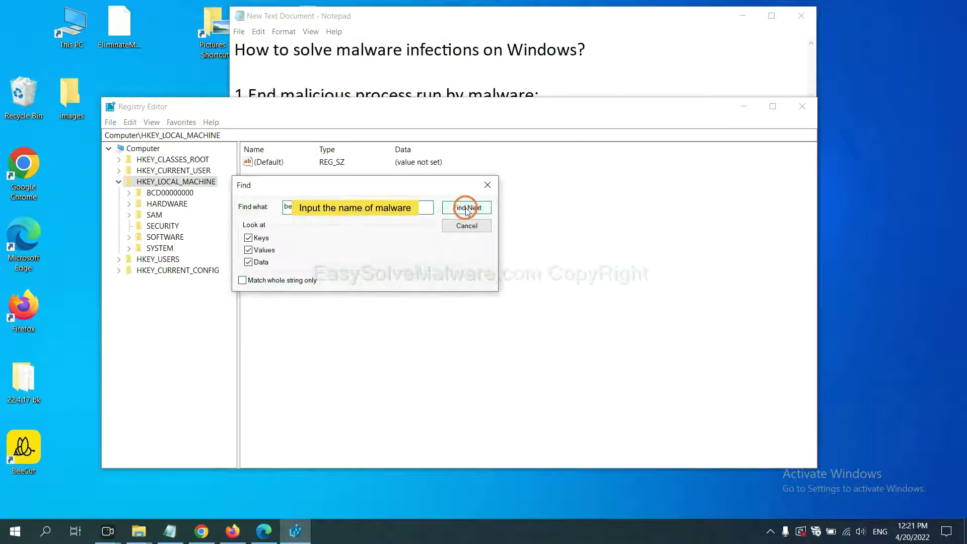
click(466, 208)
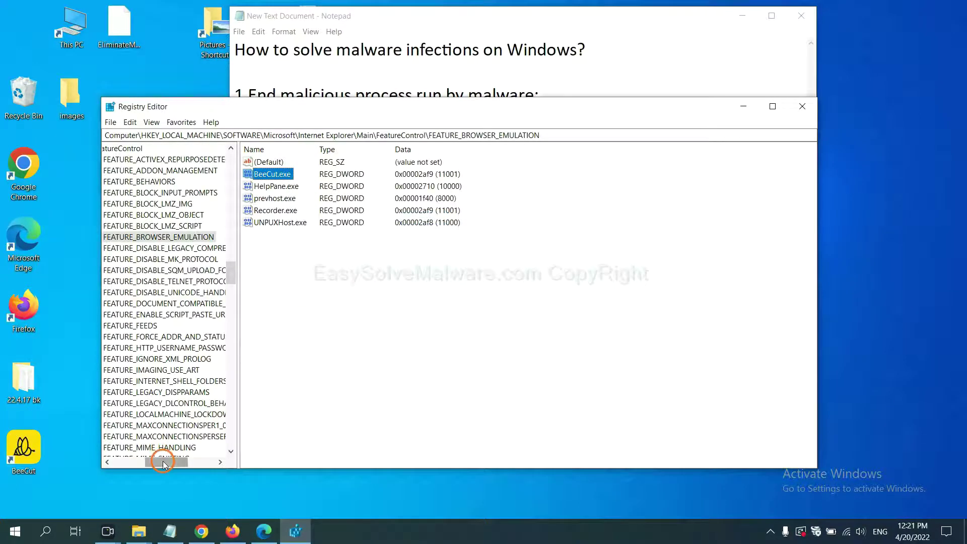
drag(164, 463, 157, 460)
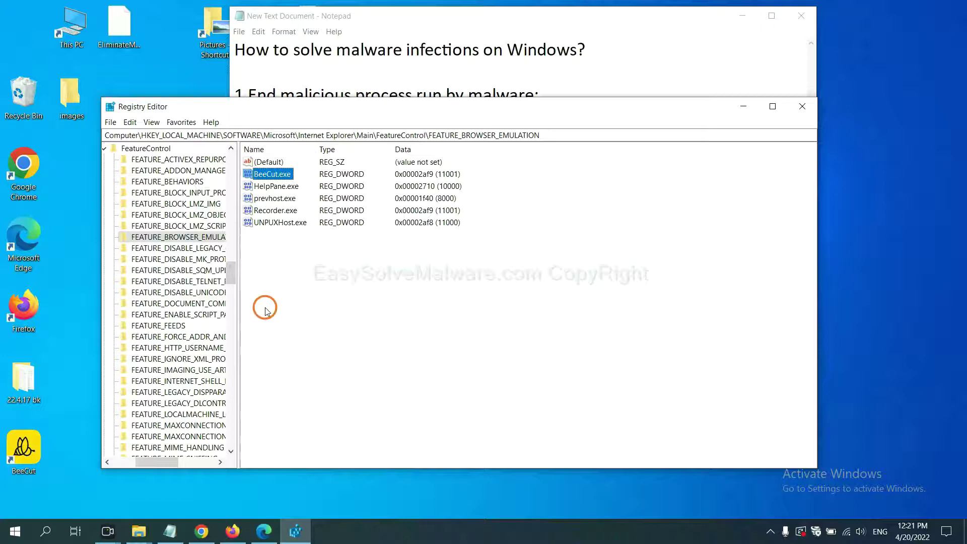
right_click(198, 238)
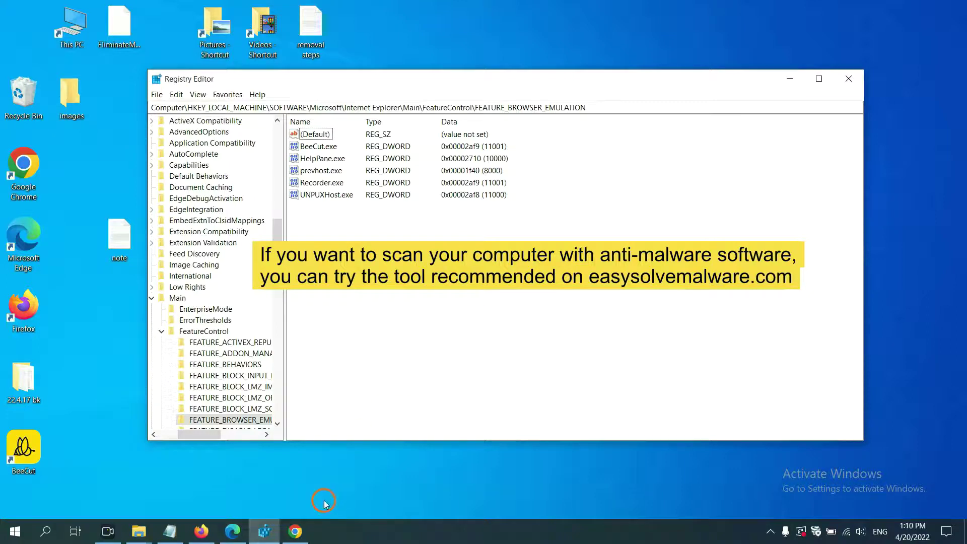
- Bring the easysolvemalware.com removal guide in Chrome back to the front
click(295, 531)
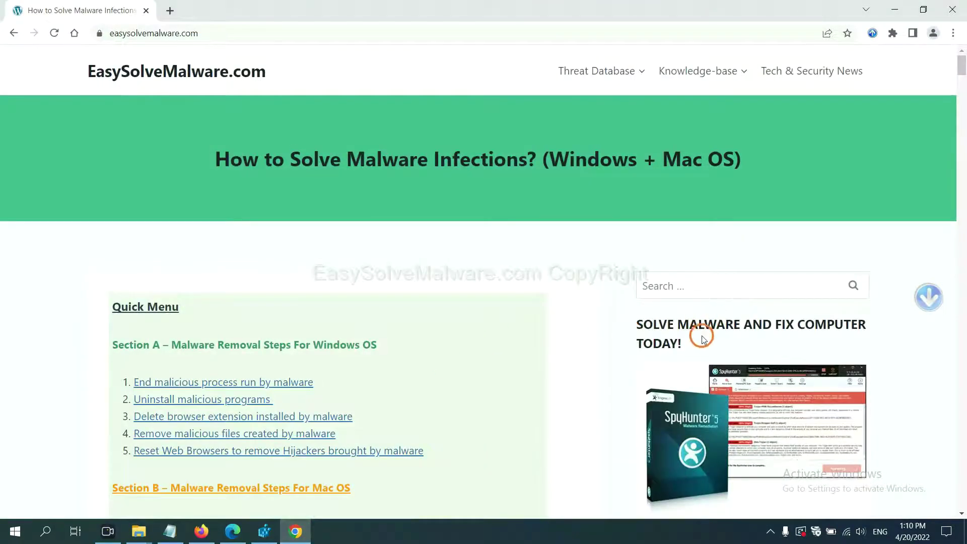
scroll(698, 333, down, 1)
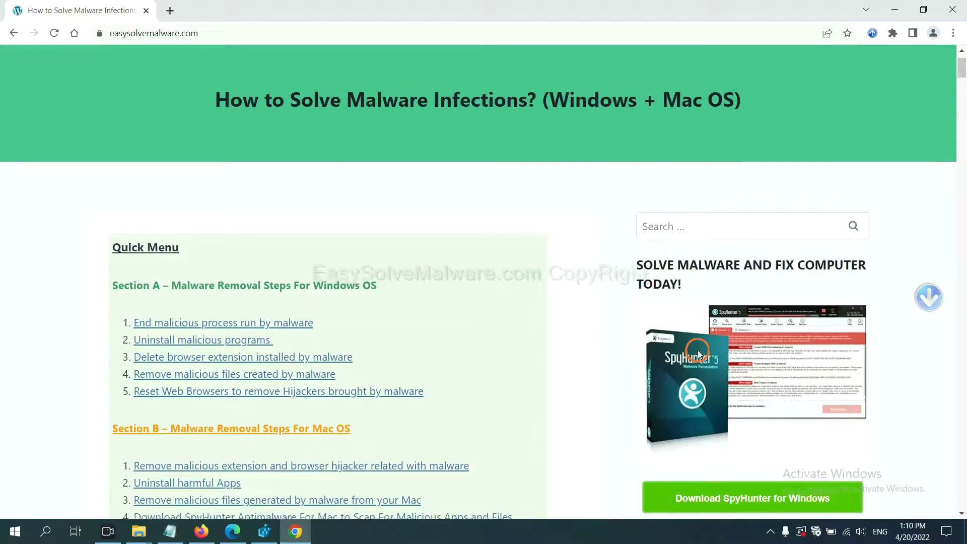
scroll(698, 348, up, 1)
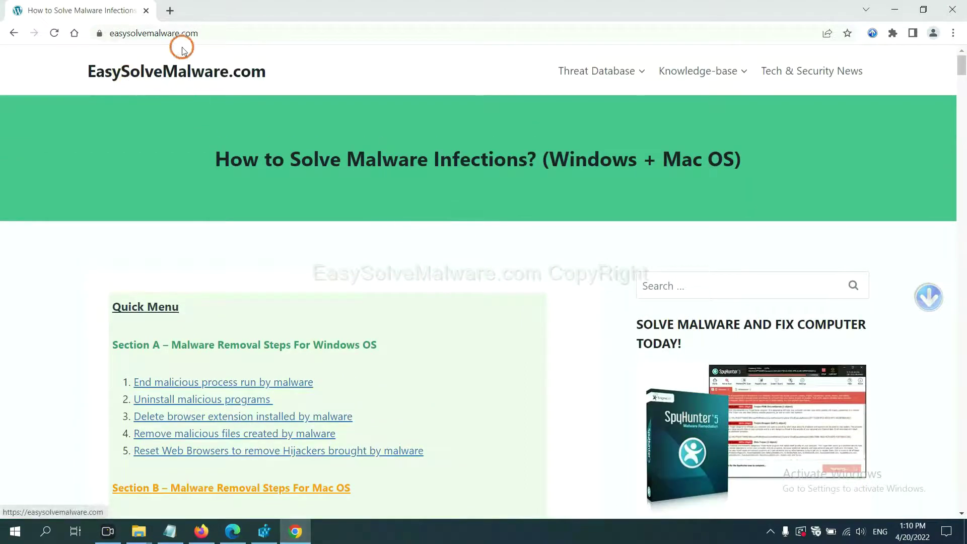
scroll(801, 370, down, 2)
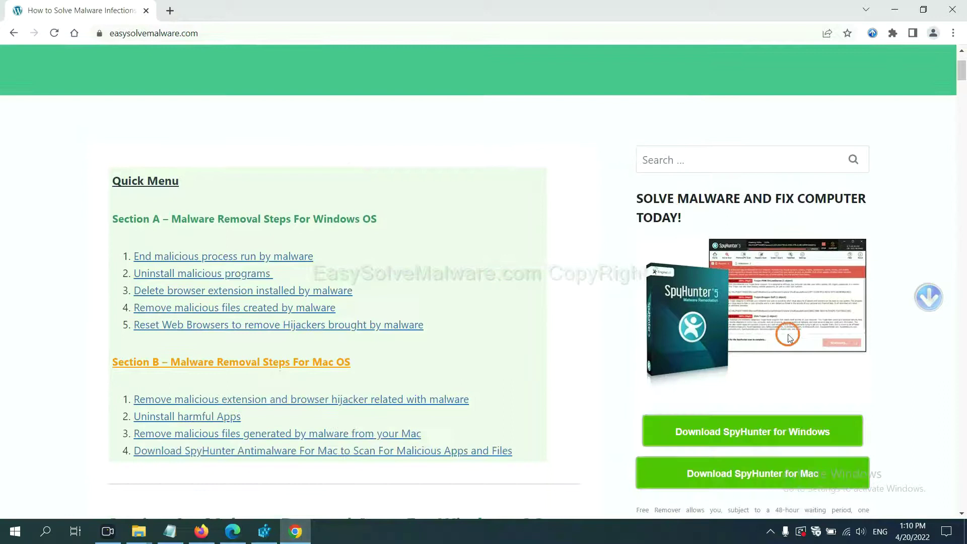
scroll(785, 332, down, 1)
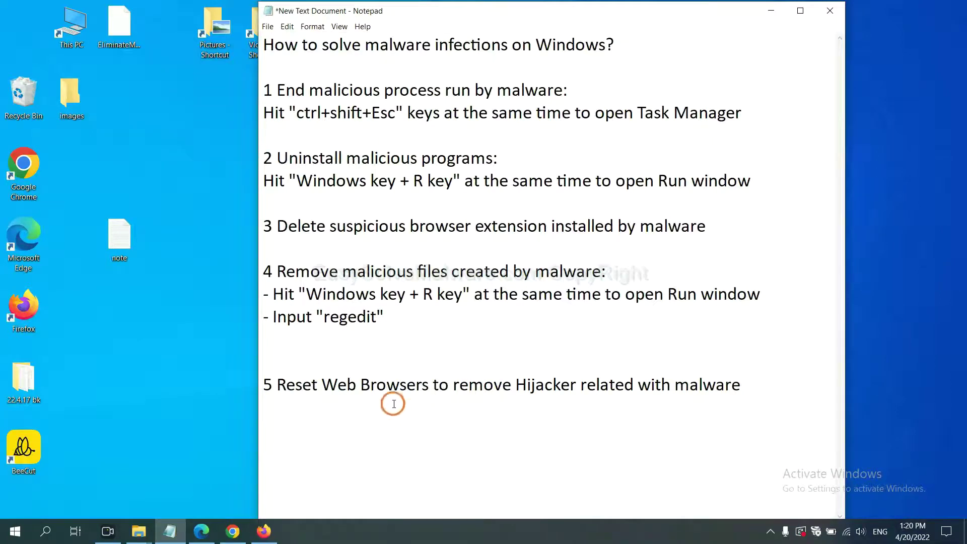
- Search Chrome settings for 'reset' and choose 'Restore settings to their original defaults'
click(231, 531)
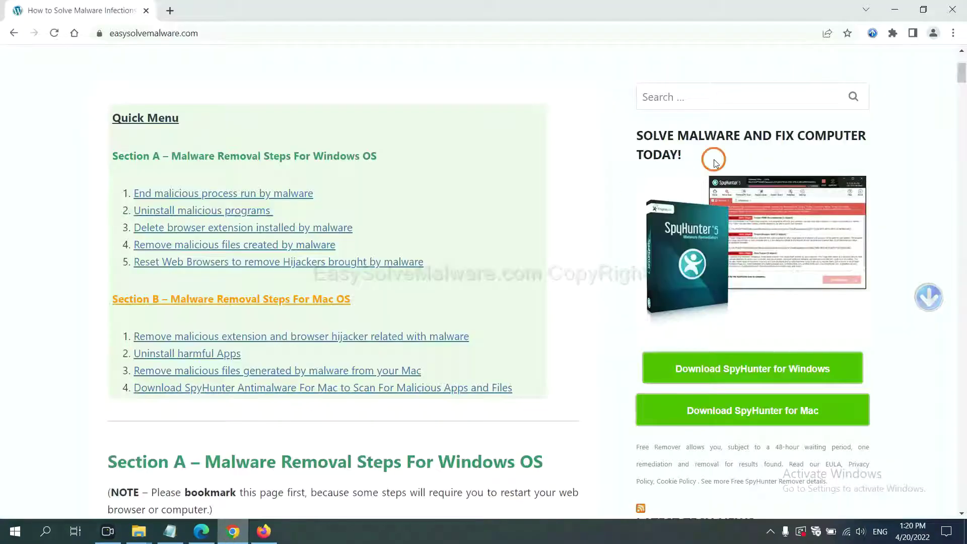
click(955, 33)
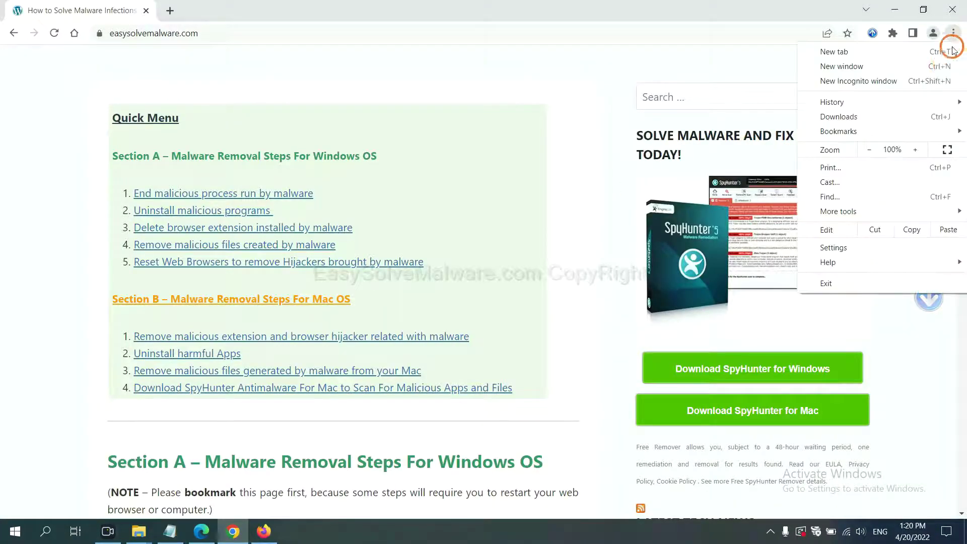
click(846, 247)
click(375, 71)
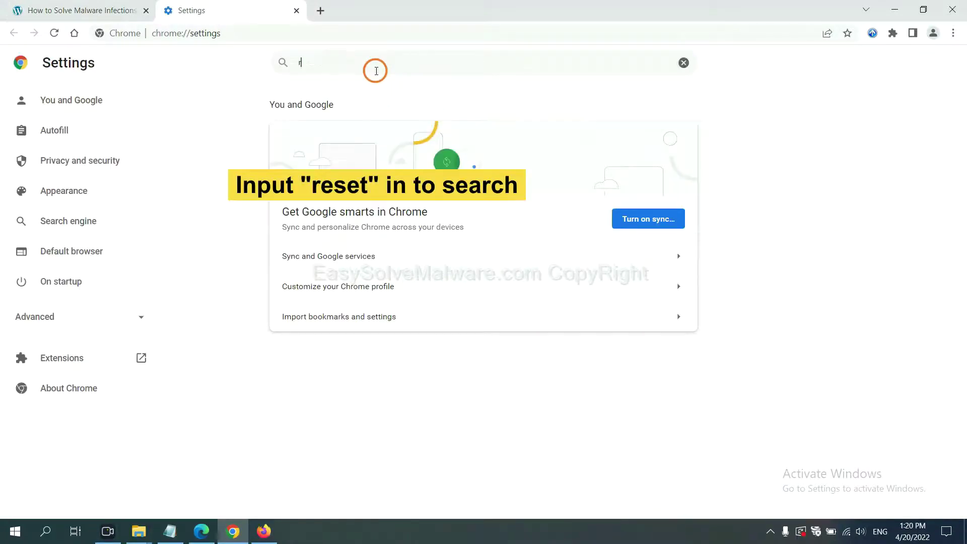
text(reset)
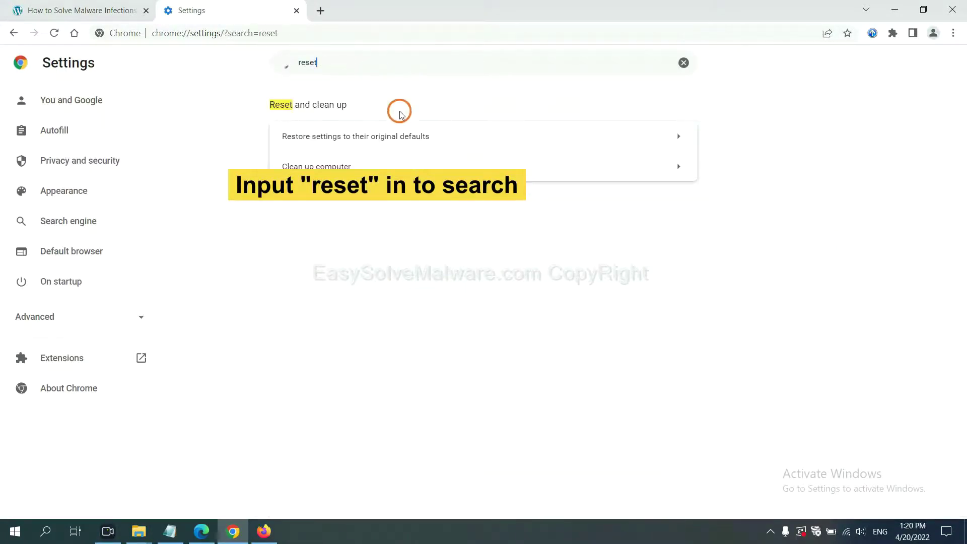
click(416, 137)
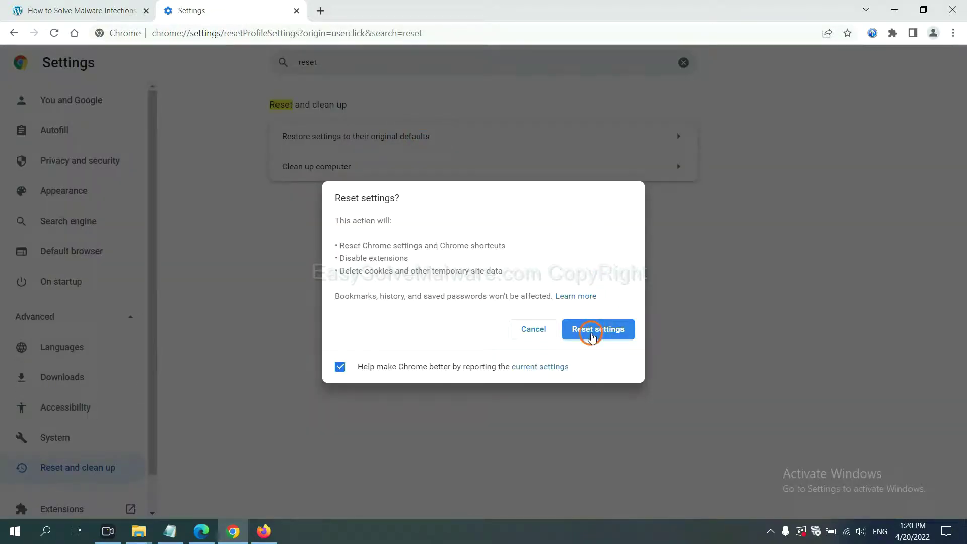
- Open Firefox's Troubleshooting Information page via Help and choose 'Refresh Firefox'
click(263, 531)
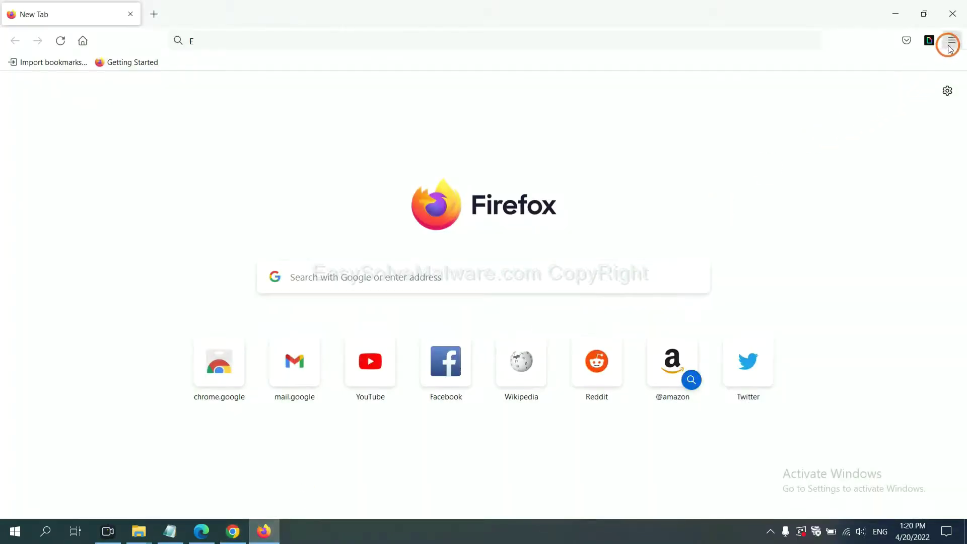
click(951, 41)
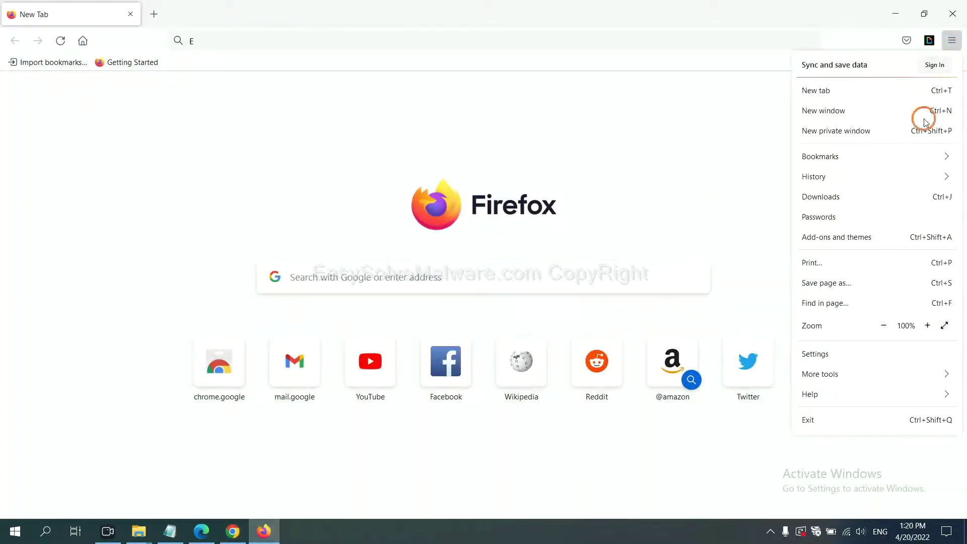
click(830, 394)
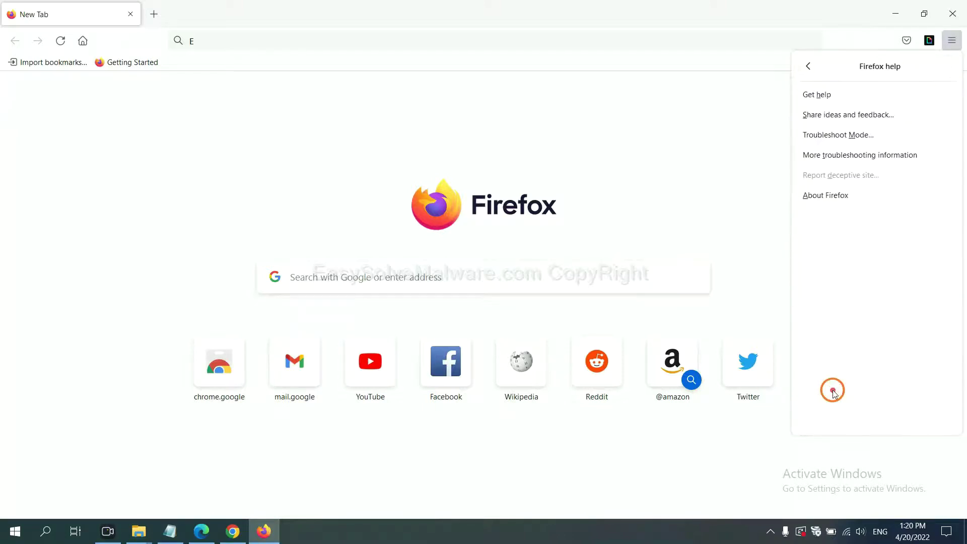
click(850, 156)
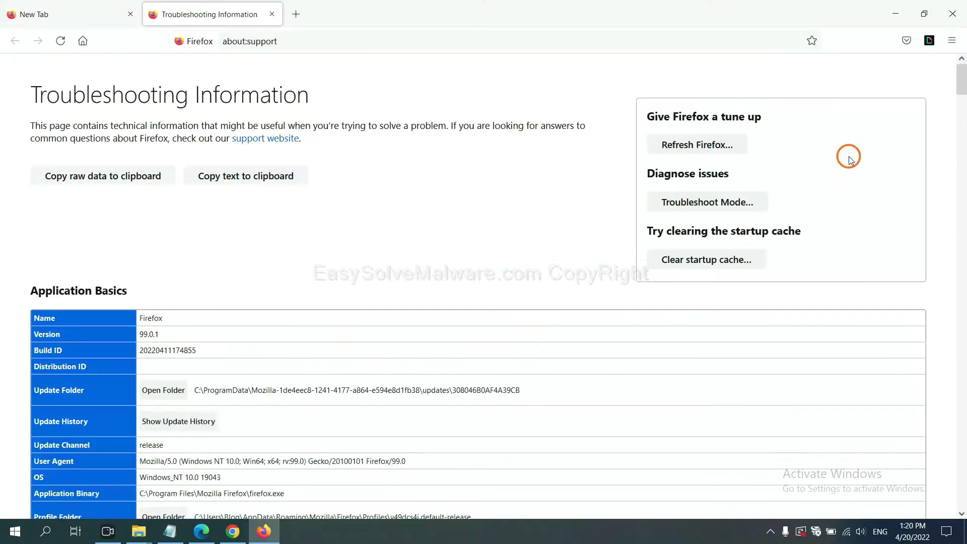
click(679, 146)
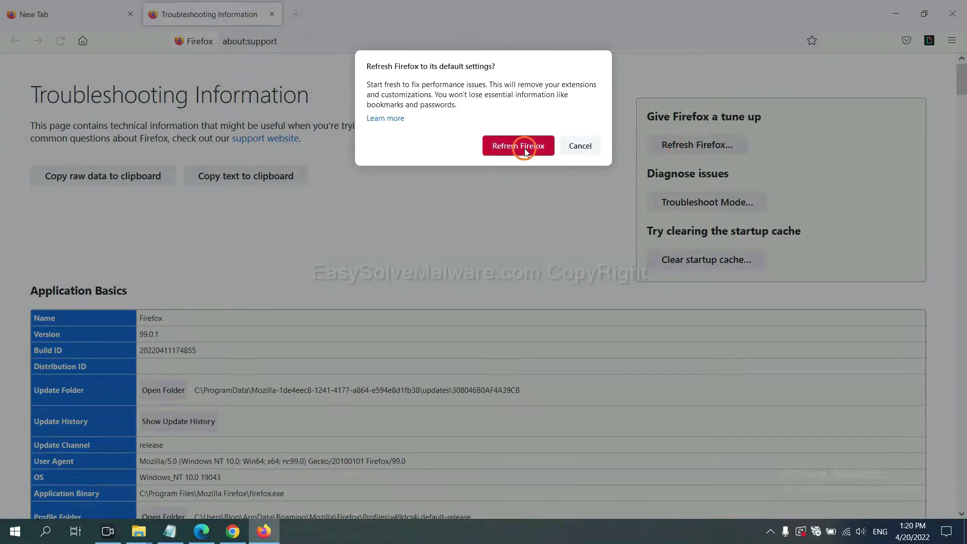
click(202, 532)
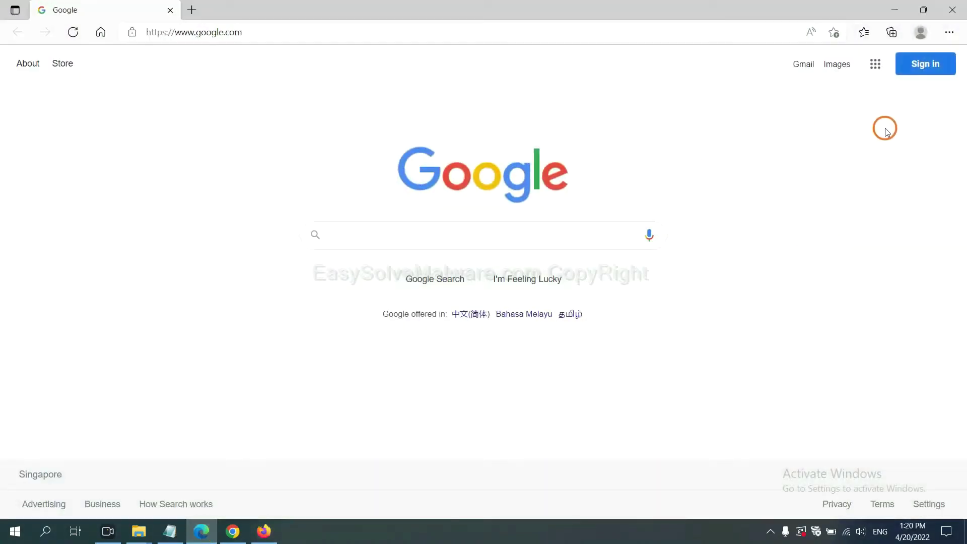
- From Edge's settings, choose 'Restore settings to their default values'
click(949, 33)
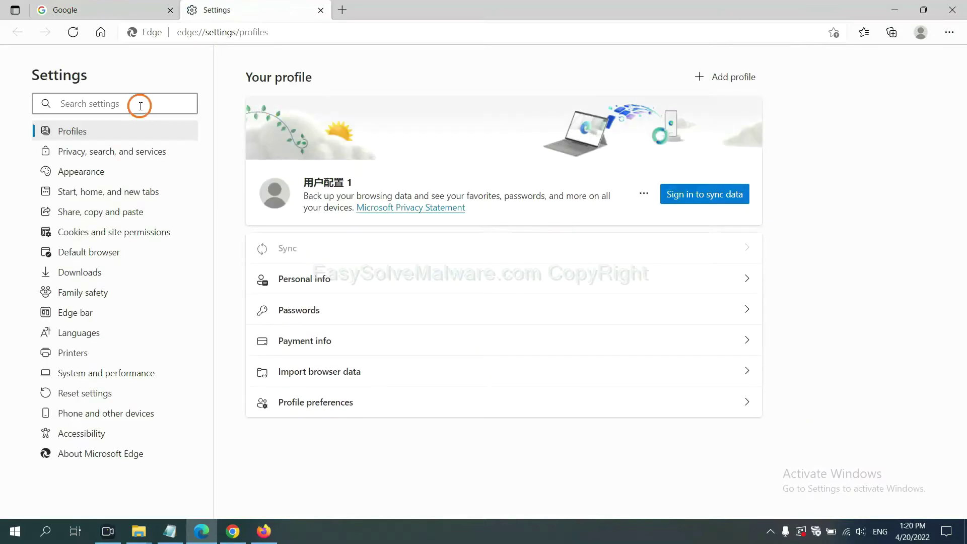
text(re)
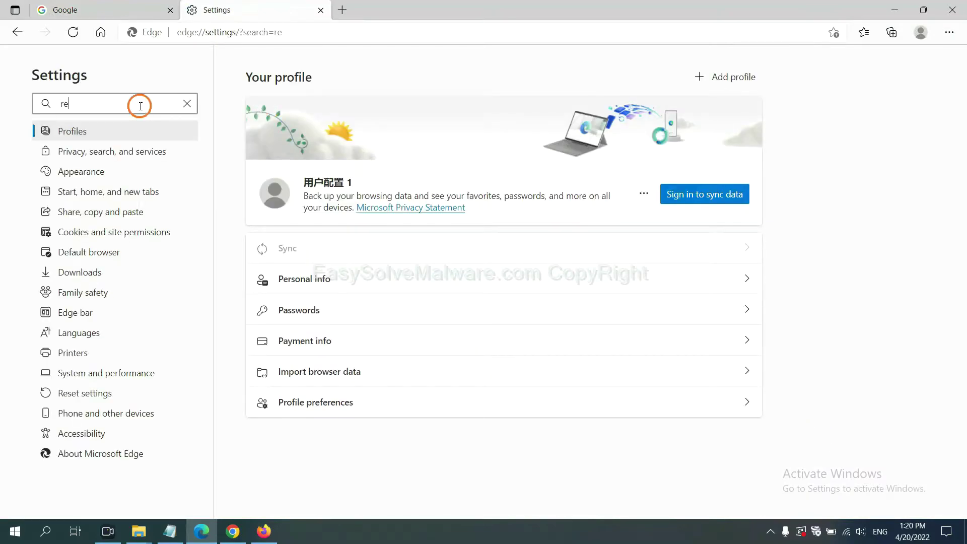
text(set)
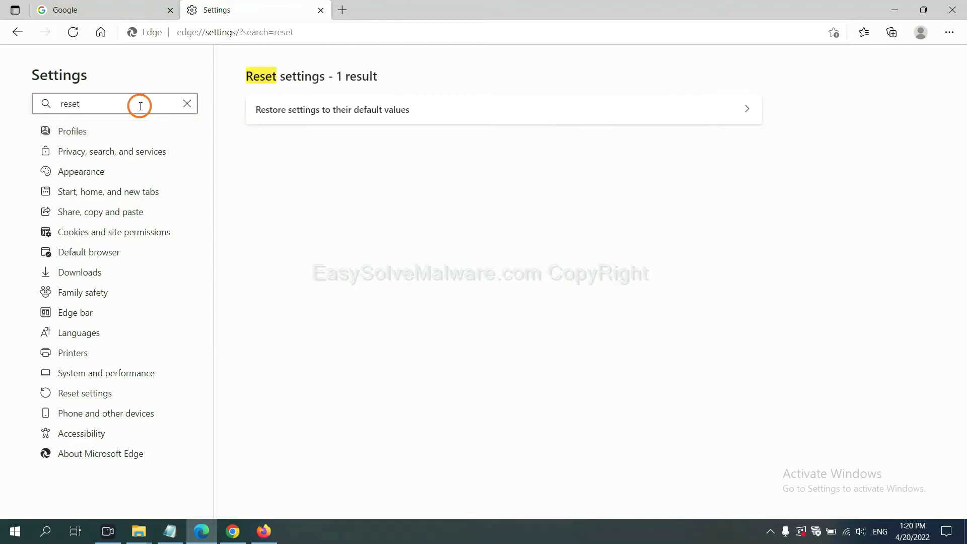
click(340, 109)
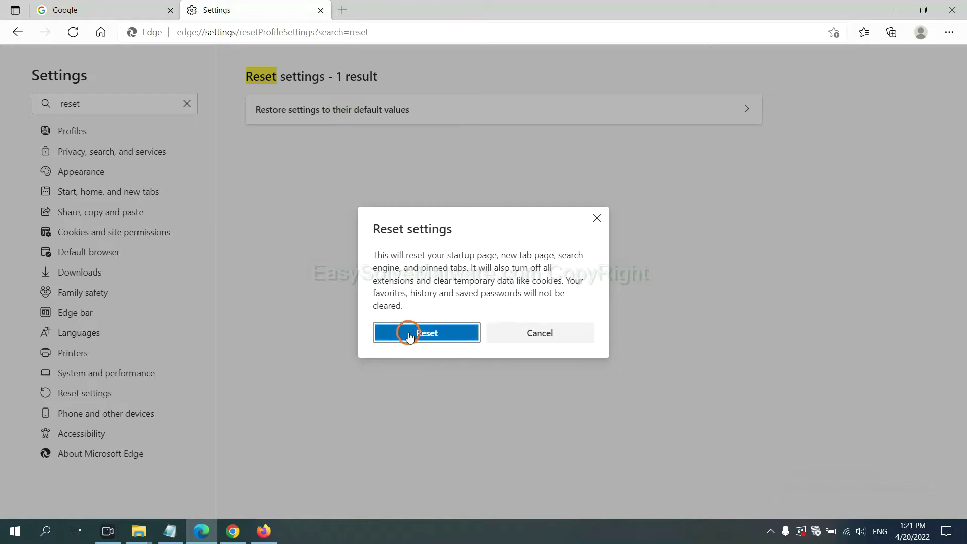